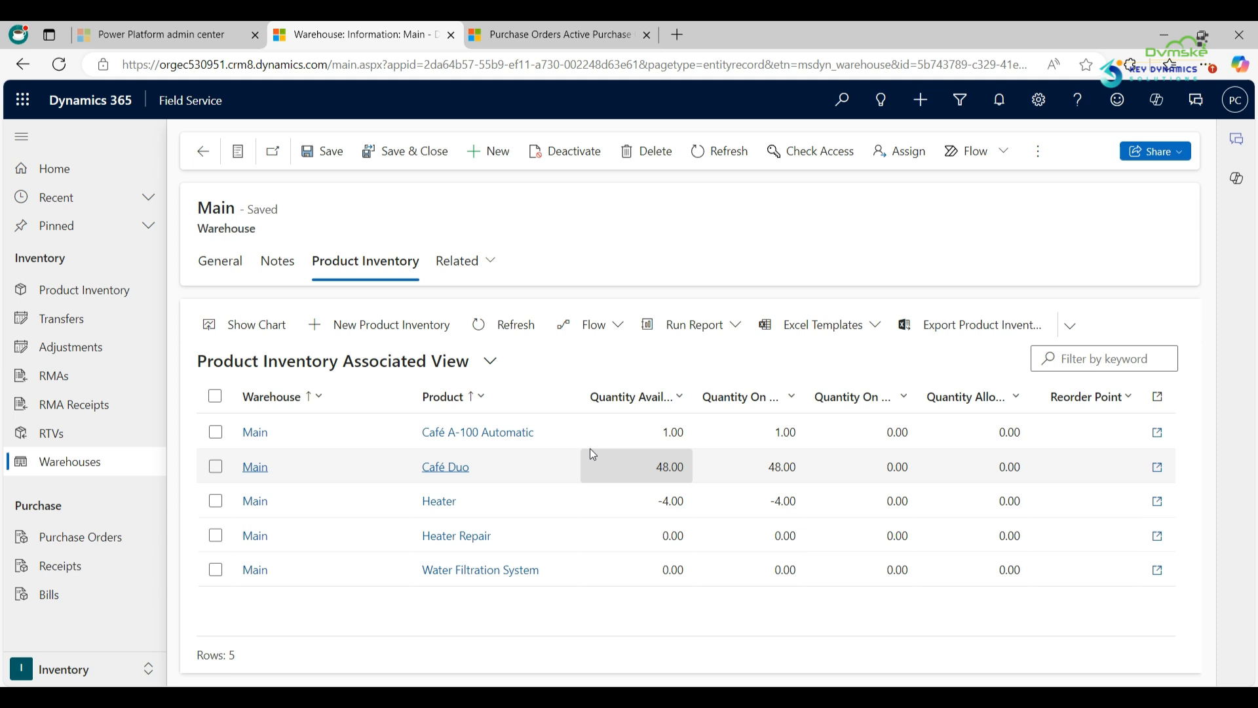
- Create and save a new purchase order with Cafe Duo as the vendor
{"action": "left_click", "coordinate": [218, 469]}
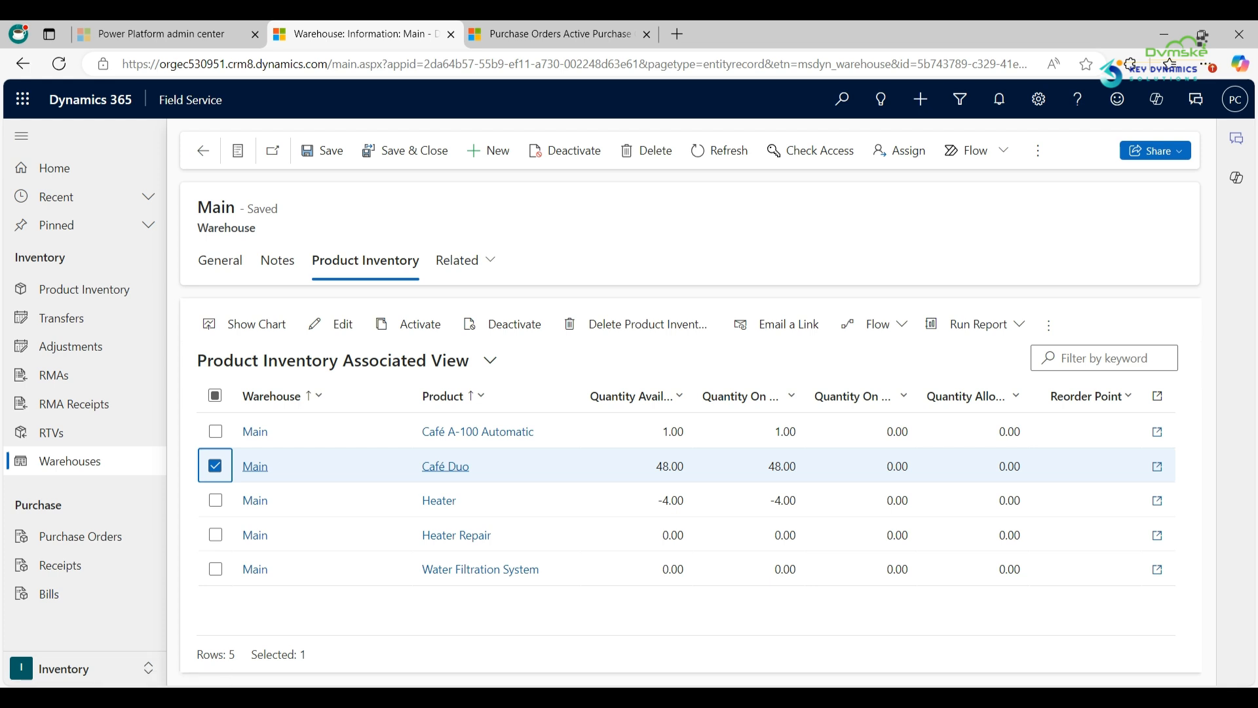
{"action": "left_click", "coordinate": [89, 543]}
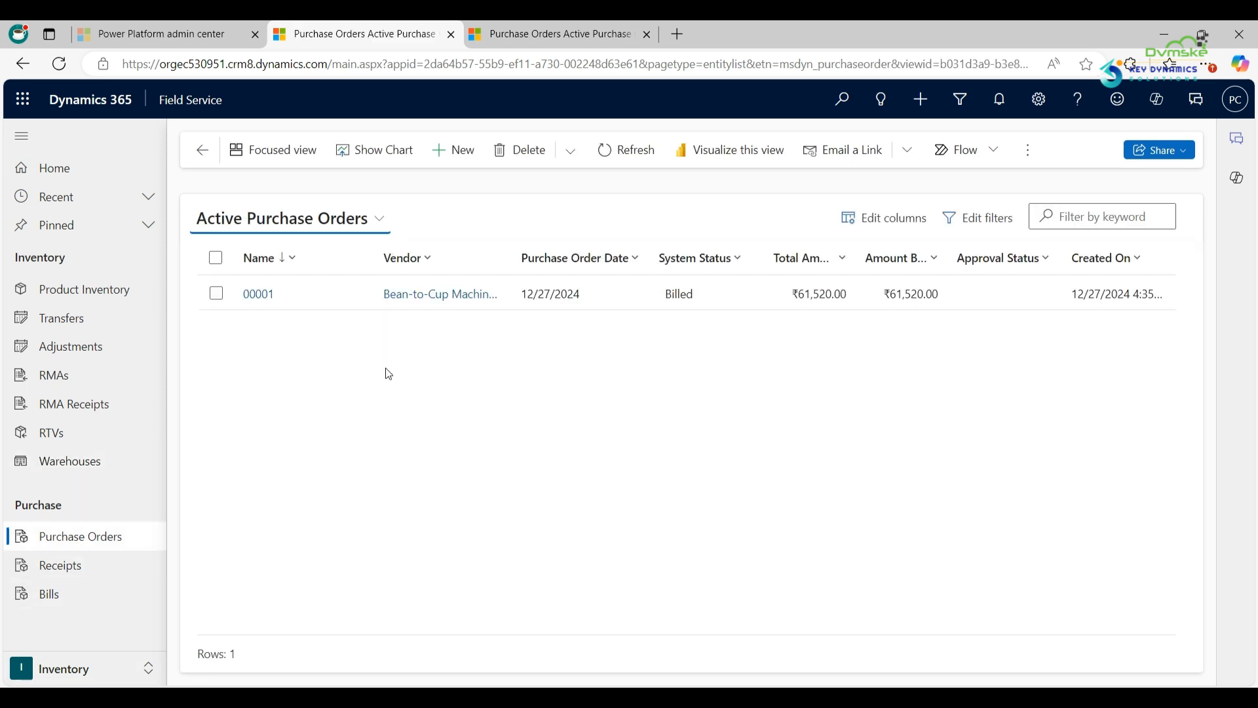
{"action": "left_click", "coordinate": [463, 151]}
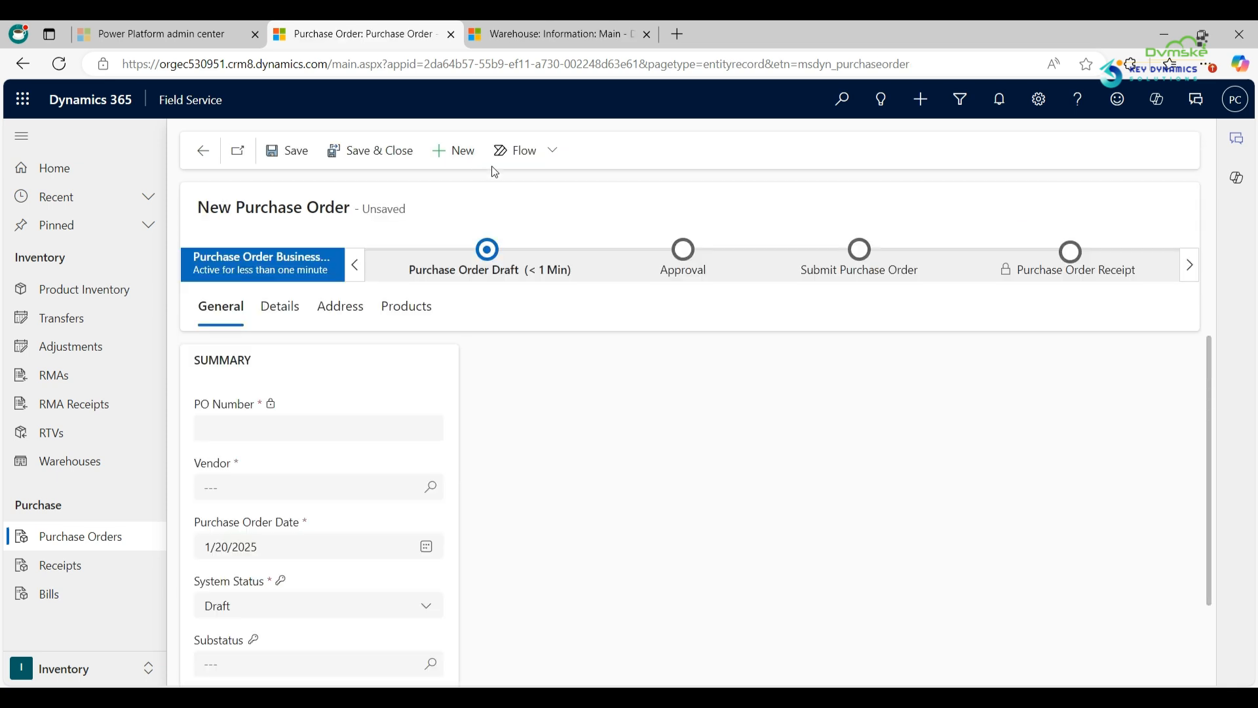
{"action": "left_click", "coordinate": [544, 36]}
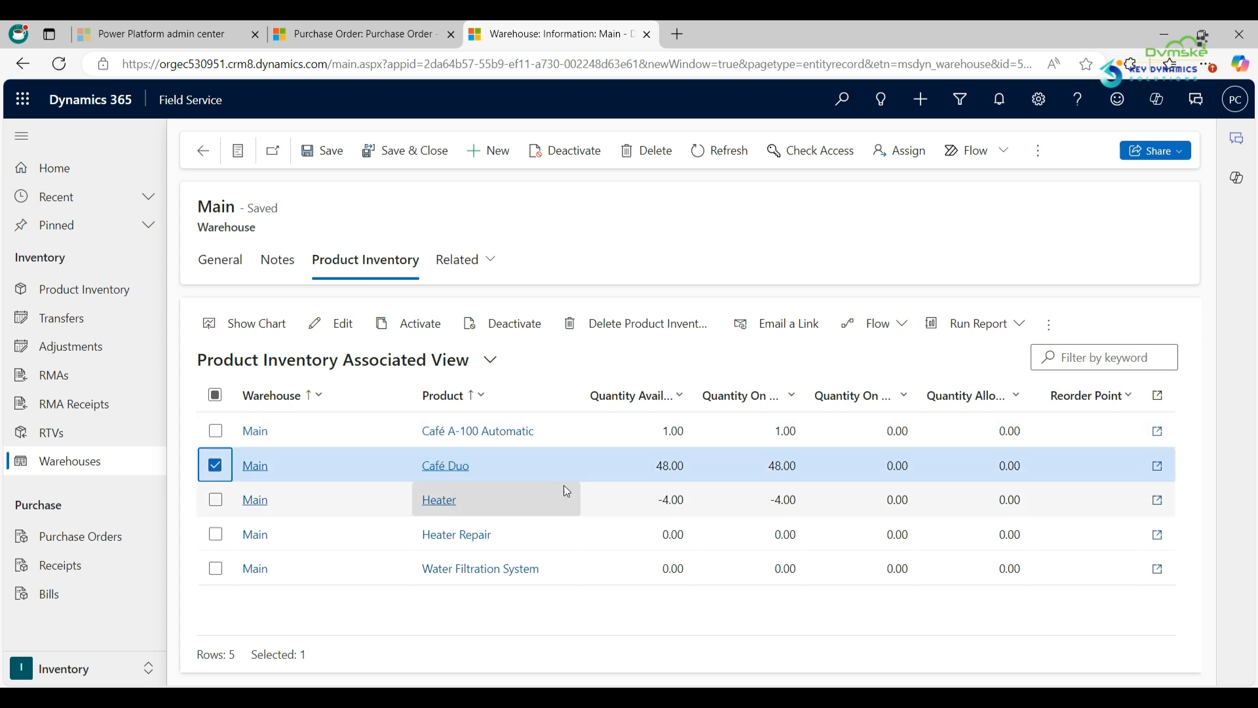
{"action": "key", "text": "ctrl+shift+Tab"}
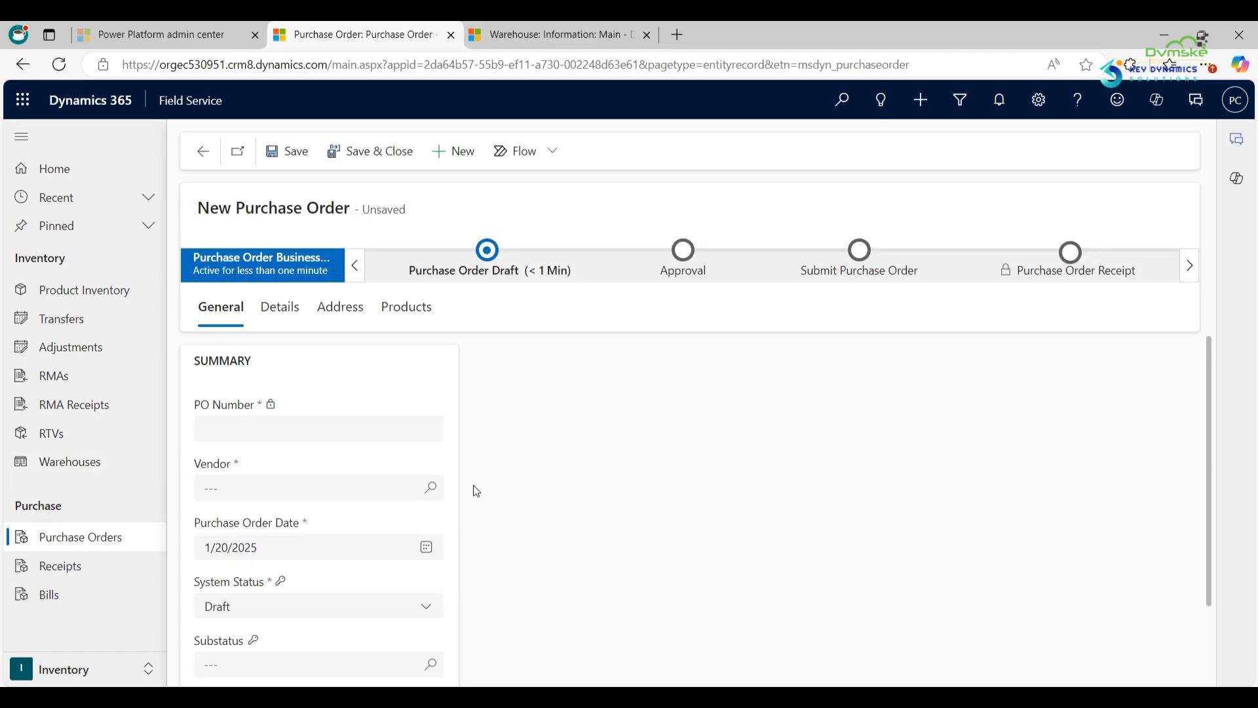
{"action": "left_click", "coordinate": [429, 497]}
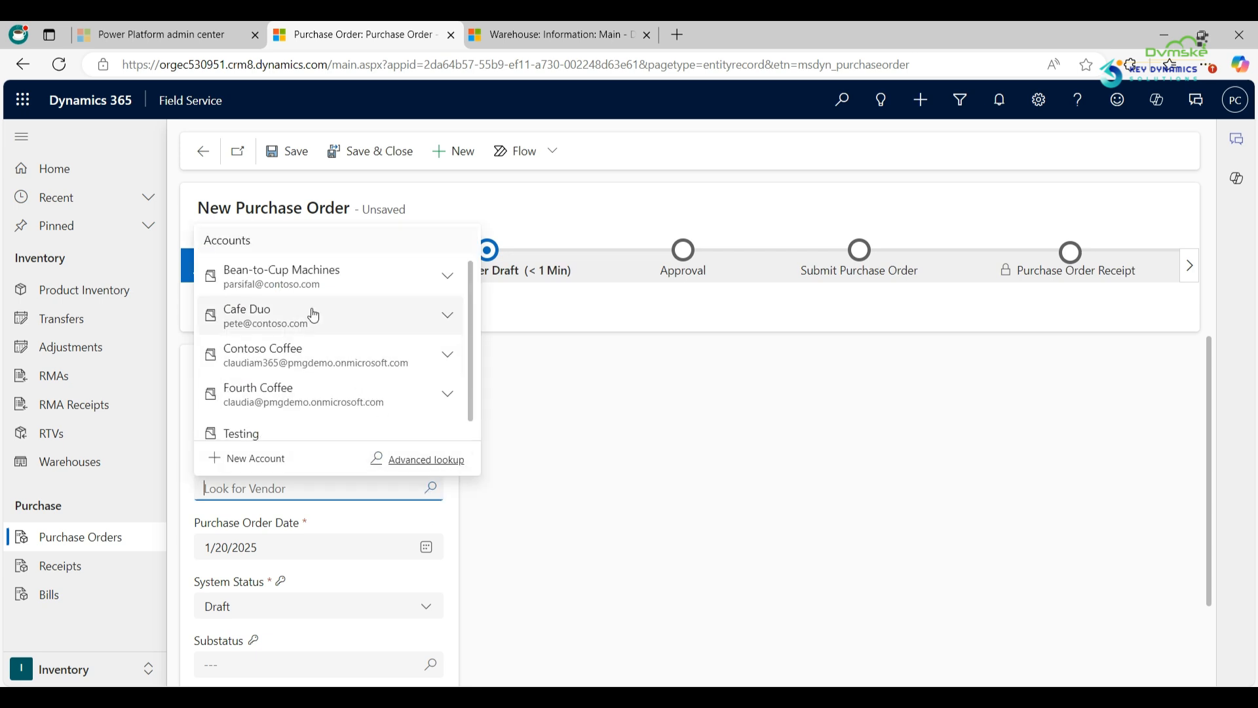
{"action": "left_click", "coordinate": [314, 316]}
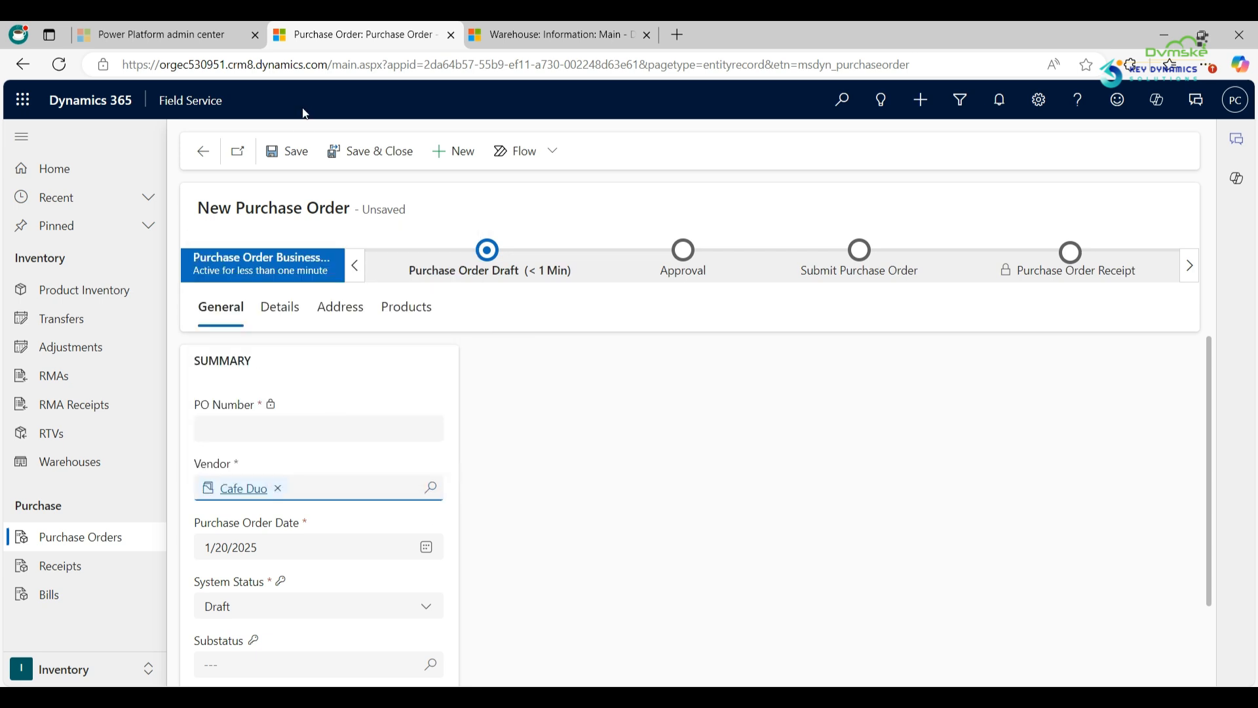
{"action": "left_click", "coordinate": [295, 150]}
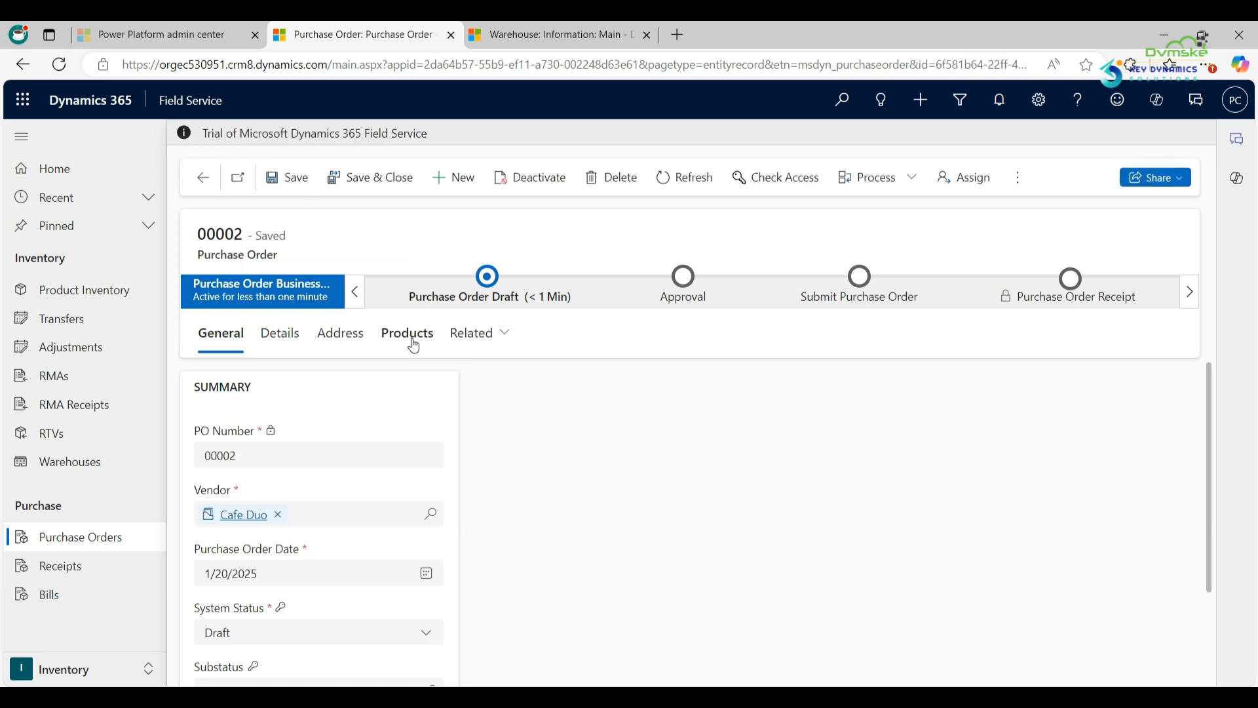
- Start a new product line on the purchase order for Café Duo with a quantity of 8
{"action": "left_click", "coordinate": [414, 334]}
{"action": "left_click", "coordinate": [426, 376]}
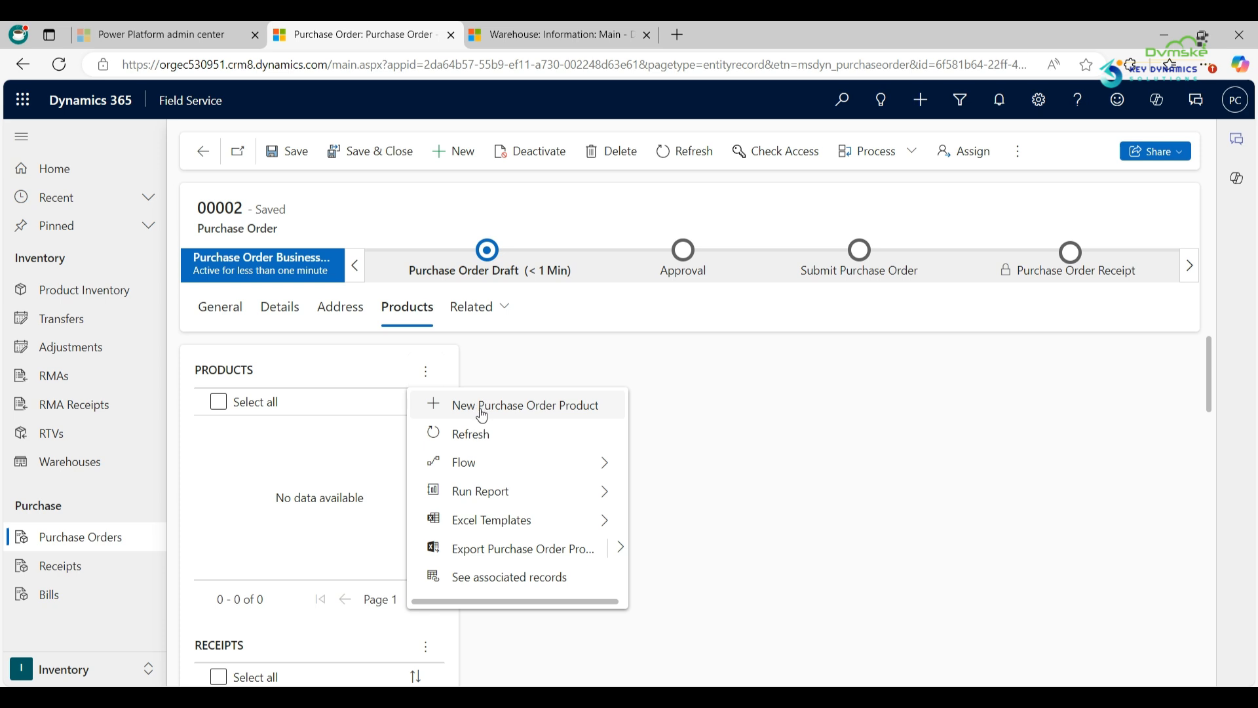
{"action": "left_click", "coordinate": [482, 408]}
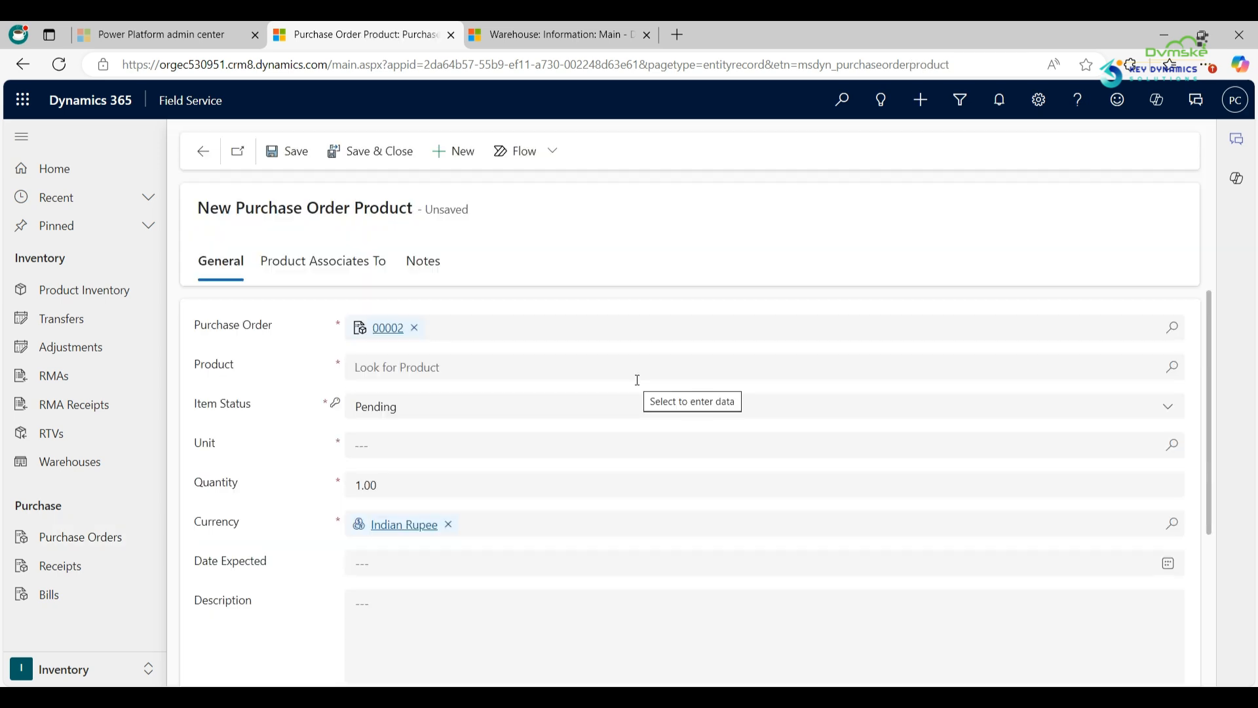
{"action": "left_click", "coordinate": [1175, 367]}
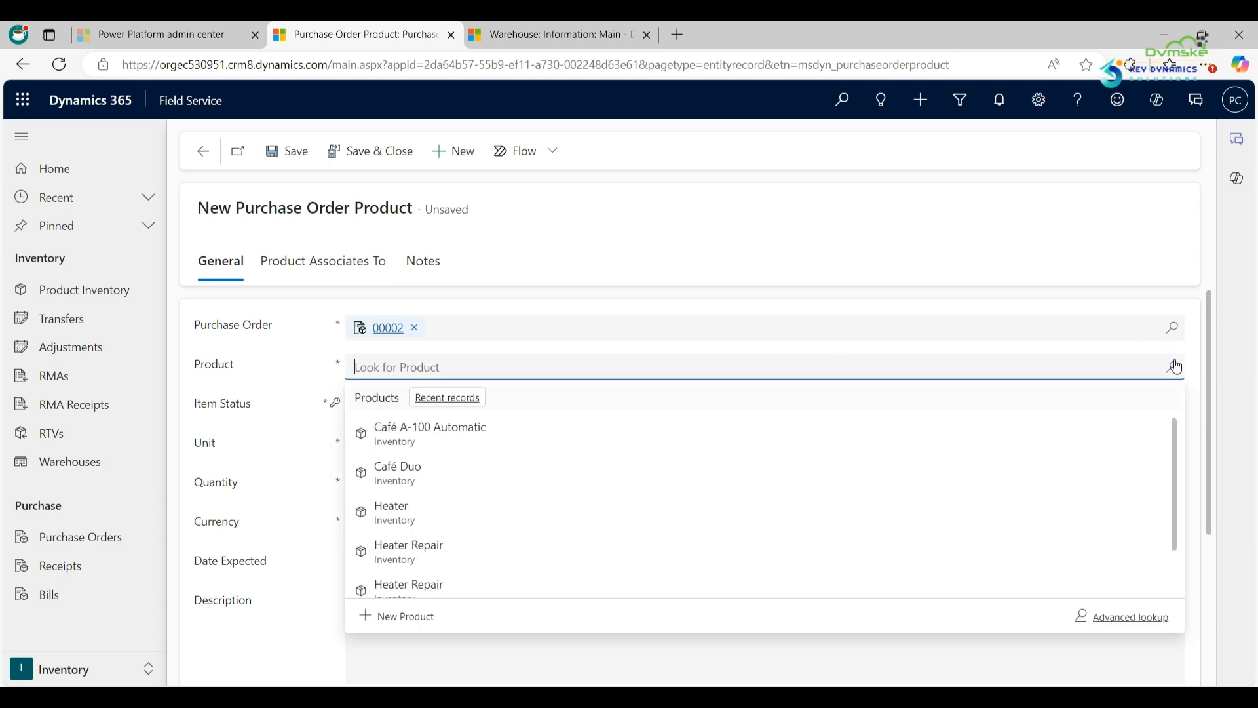
{"action": "left_click", "coordinate": [784, 481]}
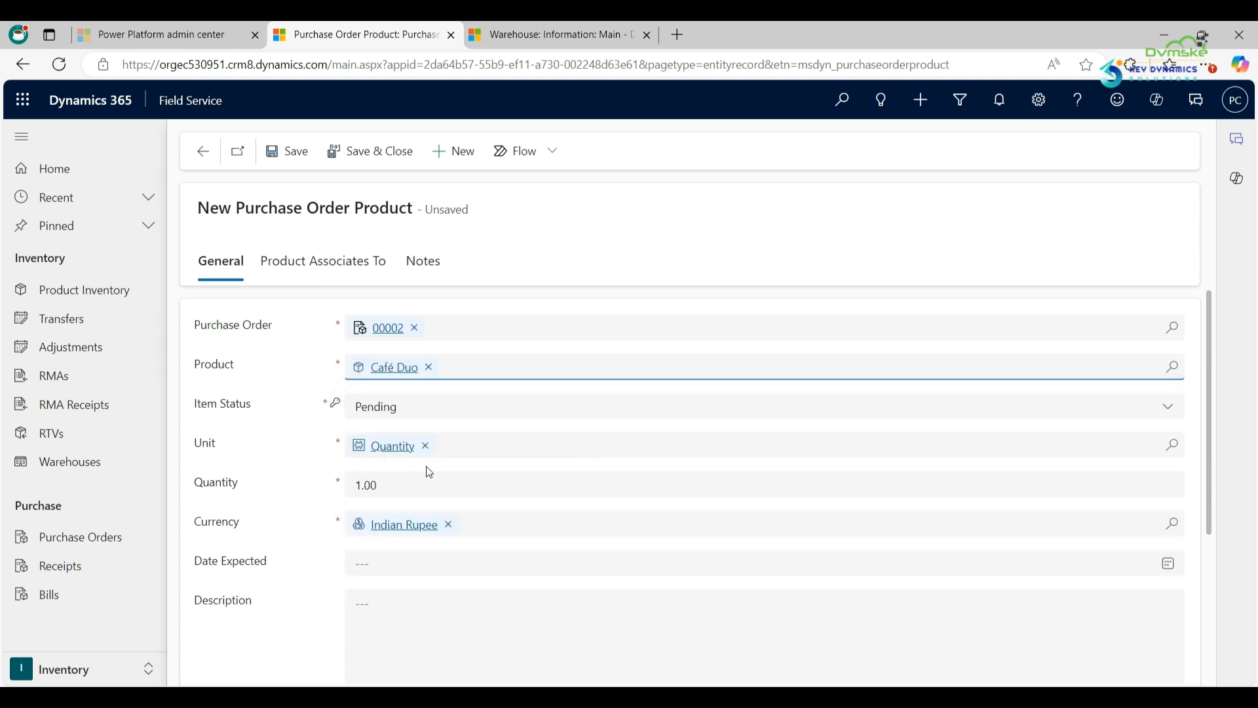
{"action": "scroll", "coordinate": [464, 481], "scroll_direction": "down", "scroll_amount": 1}
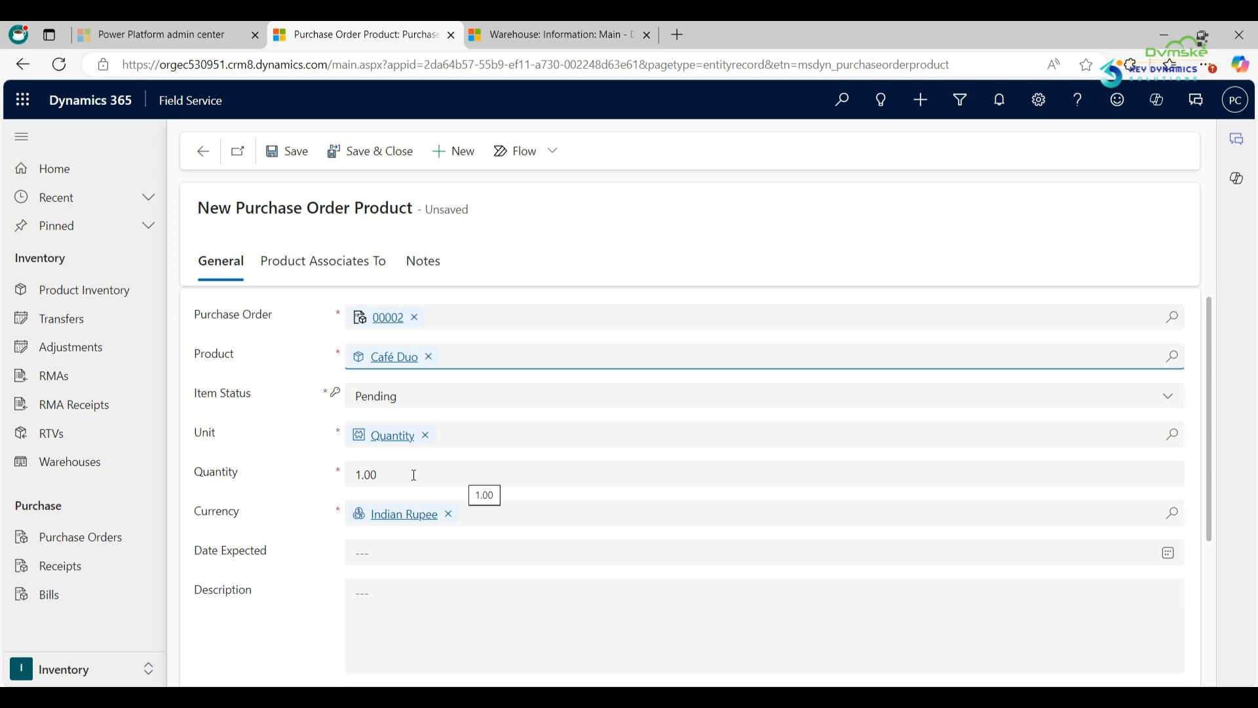
{"action": "left_click", "coordinate": [362, 475]}
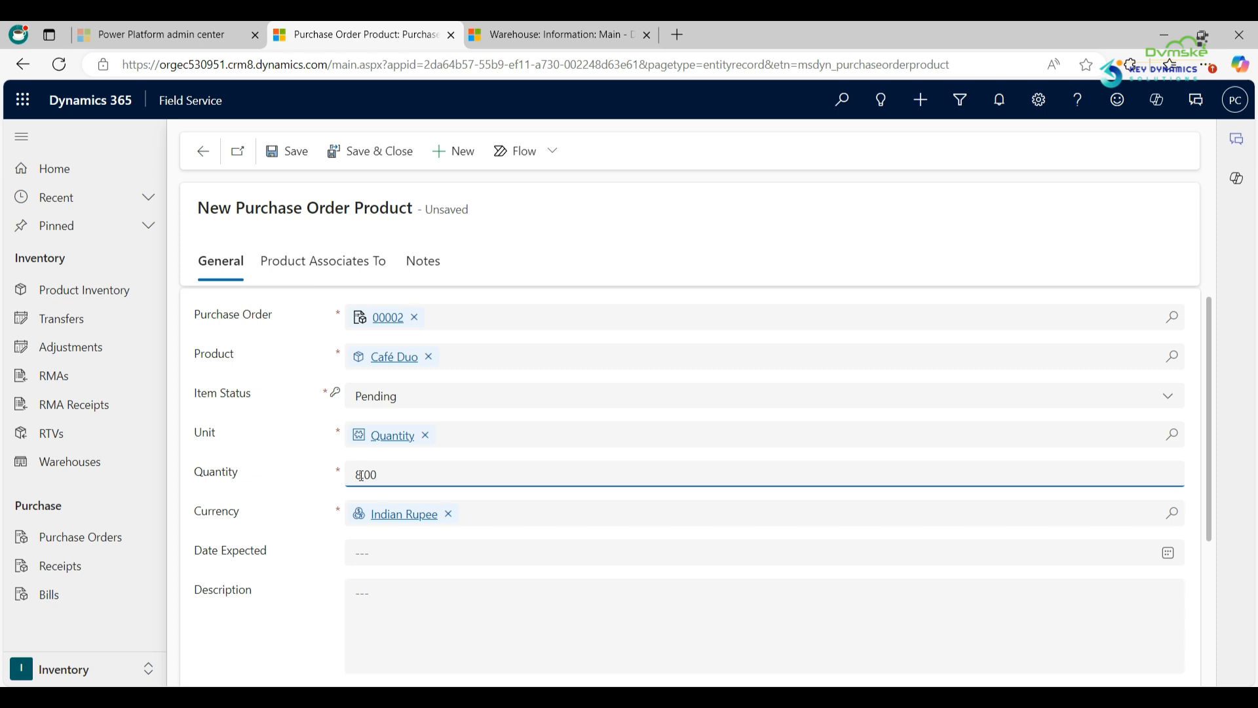
{"action": "scroll", "coordinate": [415, 308], "scroll_direction": "up", "scroll_amount": 1}
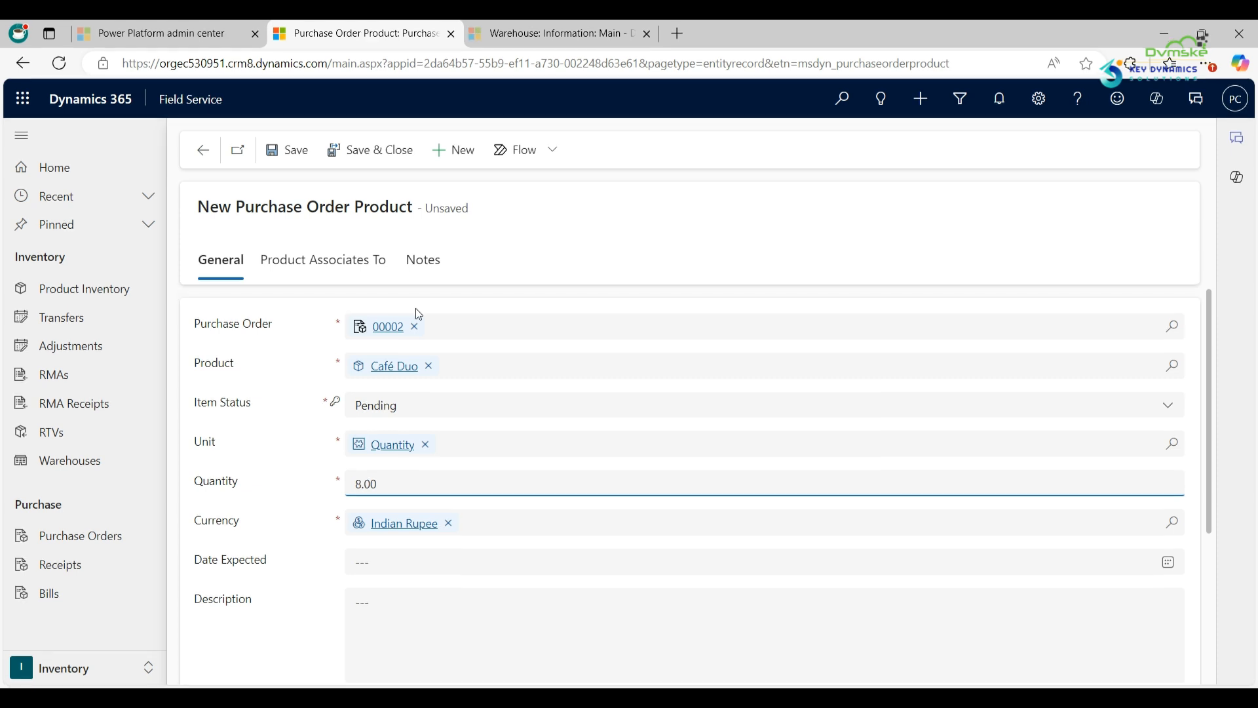
- Associate the purchase order product with the Main warehouse, then save and close it
{"action": "left_click", "coordinate": [338, 271]}
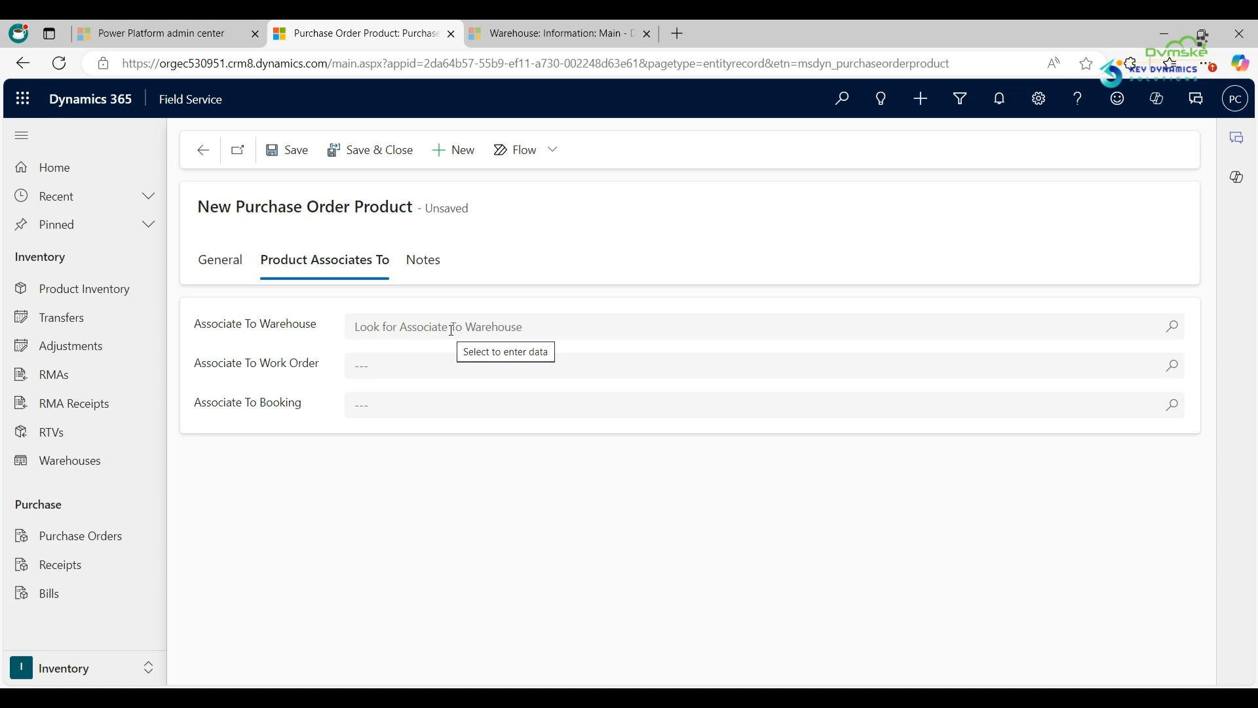
{"action": "left_click", "coordinate": [1172, 327]}
{"action": "left_click", "coordinate": [419, 374]}
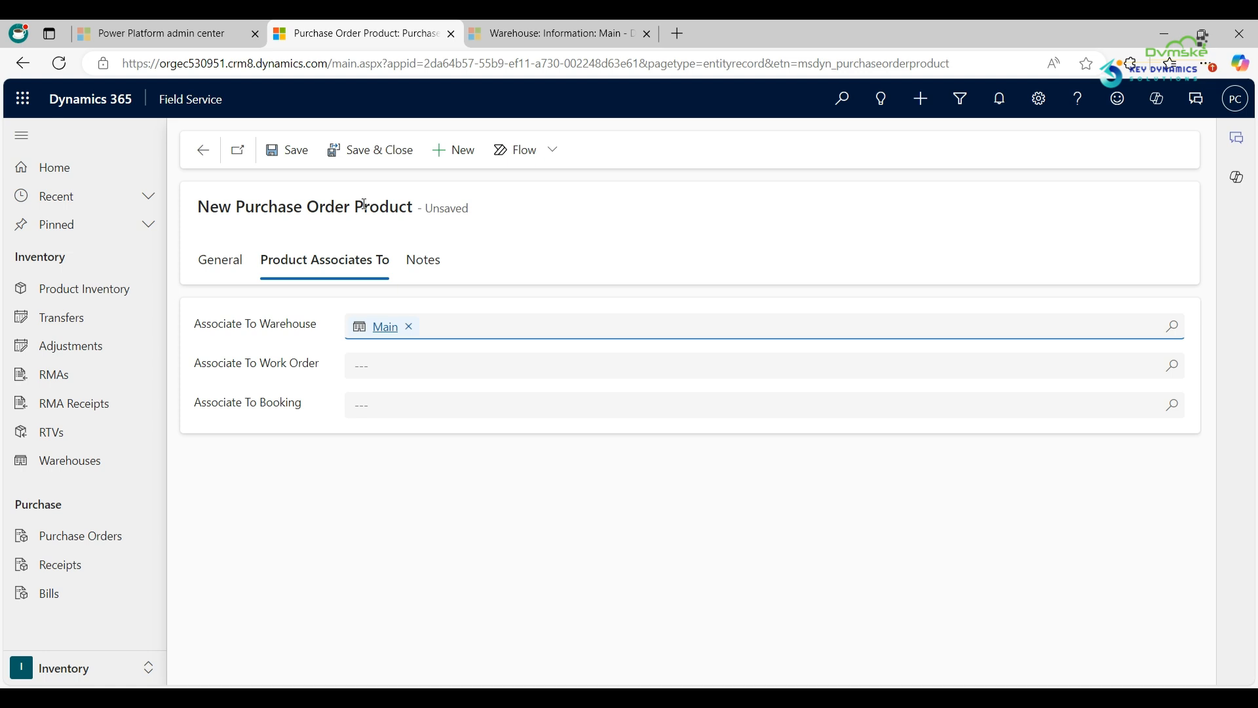
{"action": "left_click", "coordinate": [372, 154]}
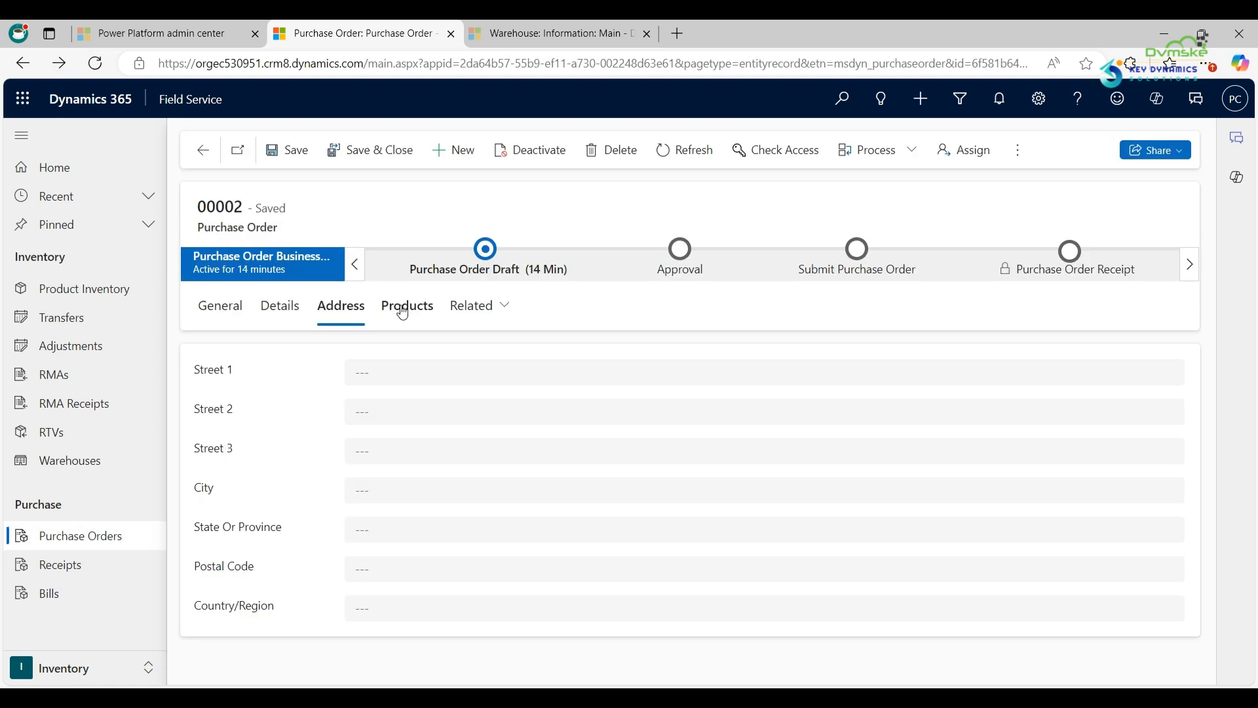
- Set the purchase order's Receive to Warehouse to Main and save the order
{"action": "left_click", "coordinate": [396, 306]}
{"action": "left_click", "coordinate": [350, 309]}
{"action": "left_click", "coordinate": [290, 321]}
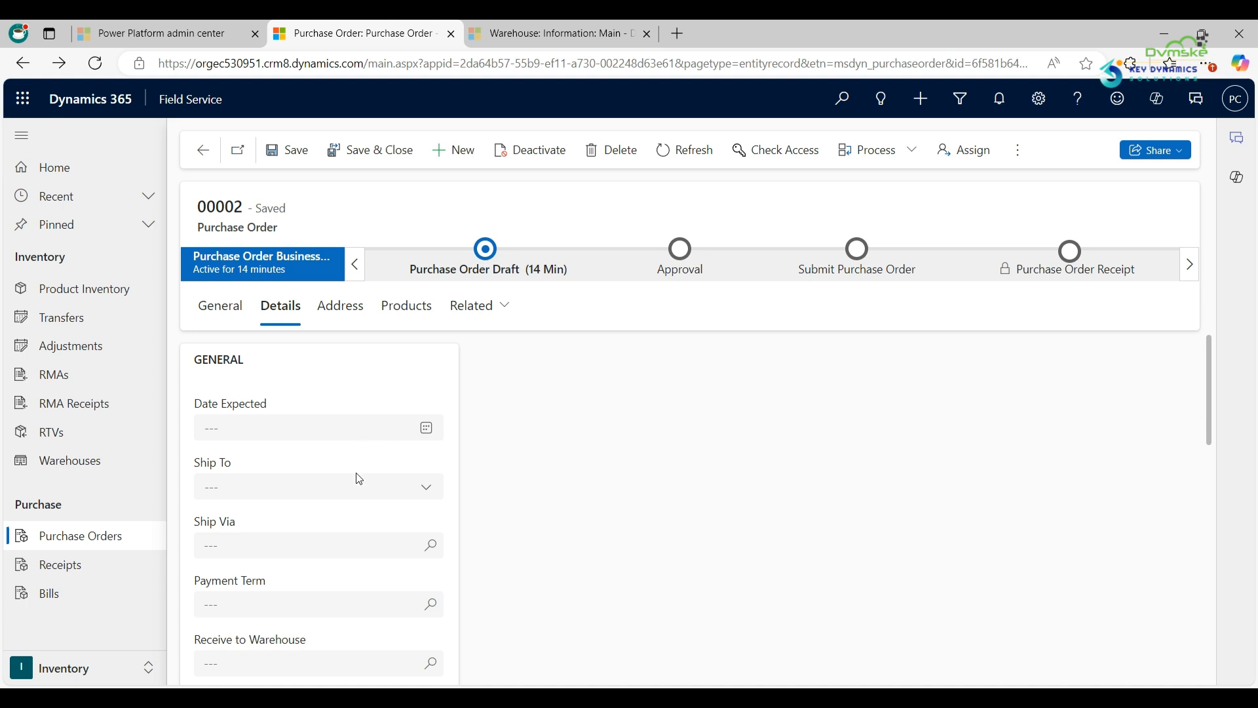
{"action": "scroll", "coordinate": [357, 478], "scroll_direction": "down", "scroll_amount": 1}
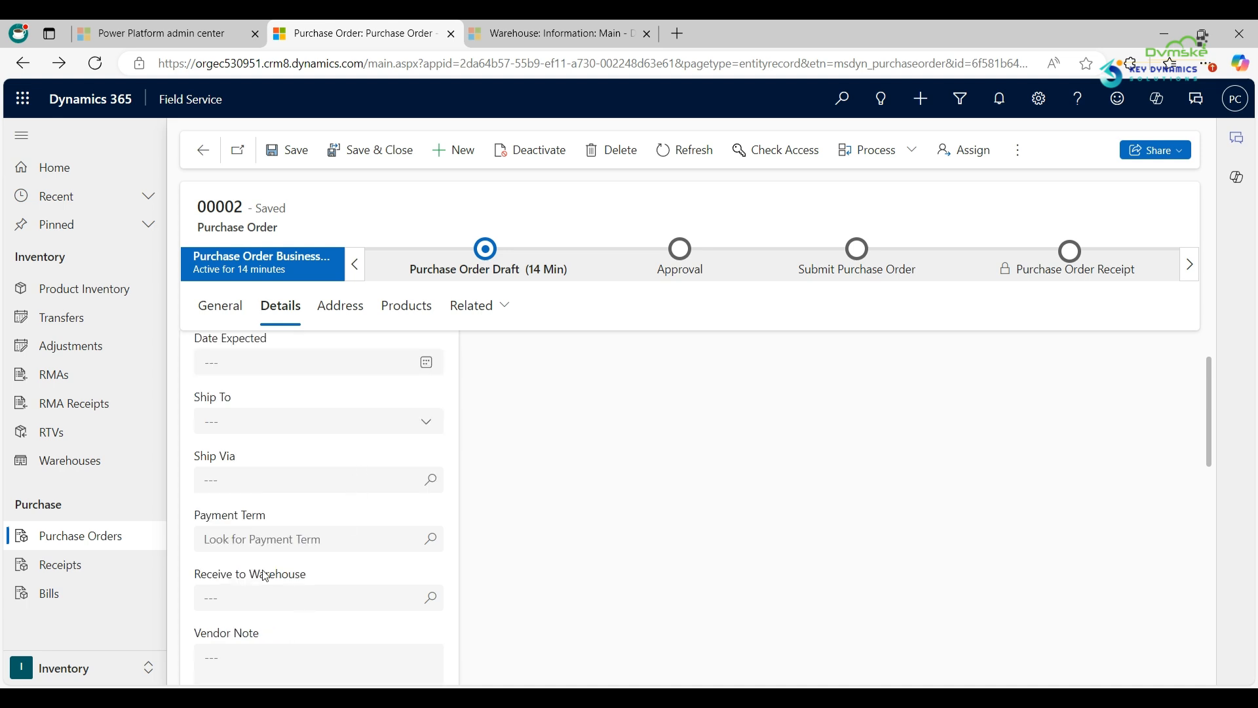
{"action": "left_click", "coordinate": [430, 599]}
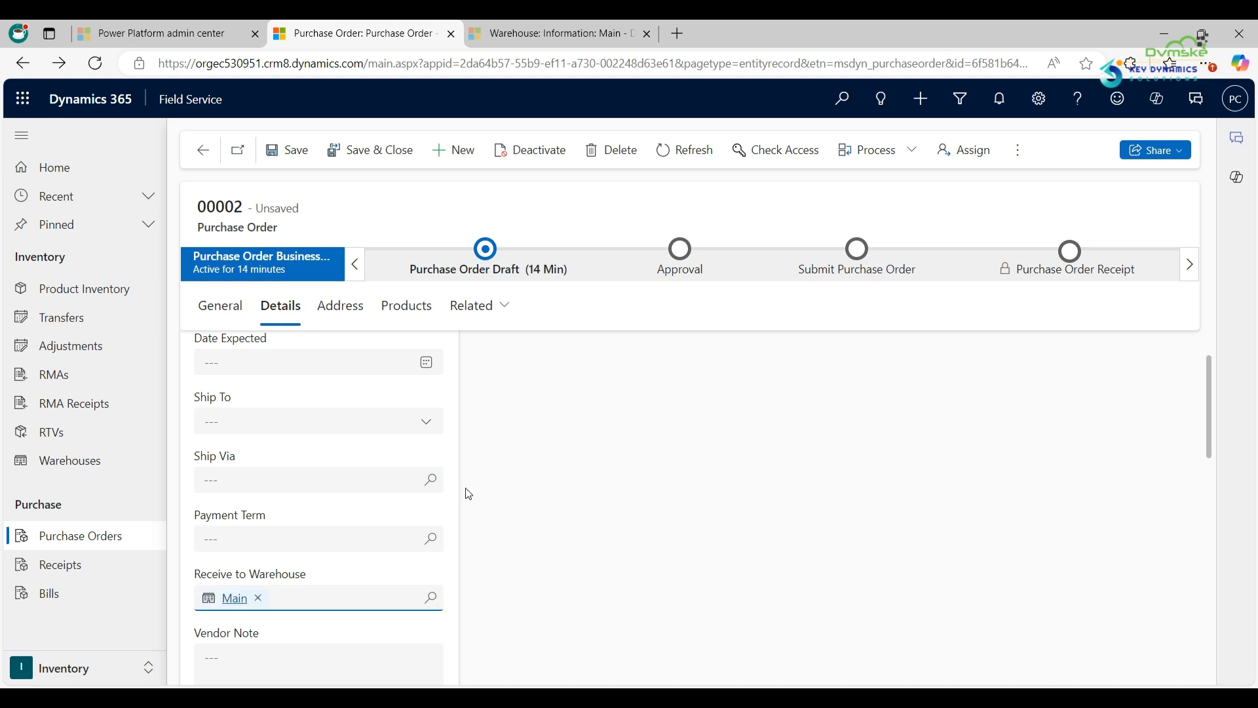
{"action": "left_click", "coordinate": [288, 150]}
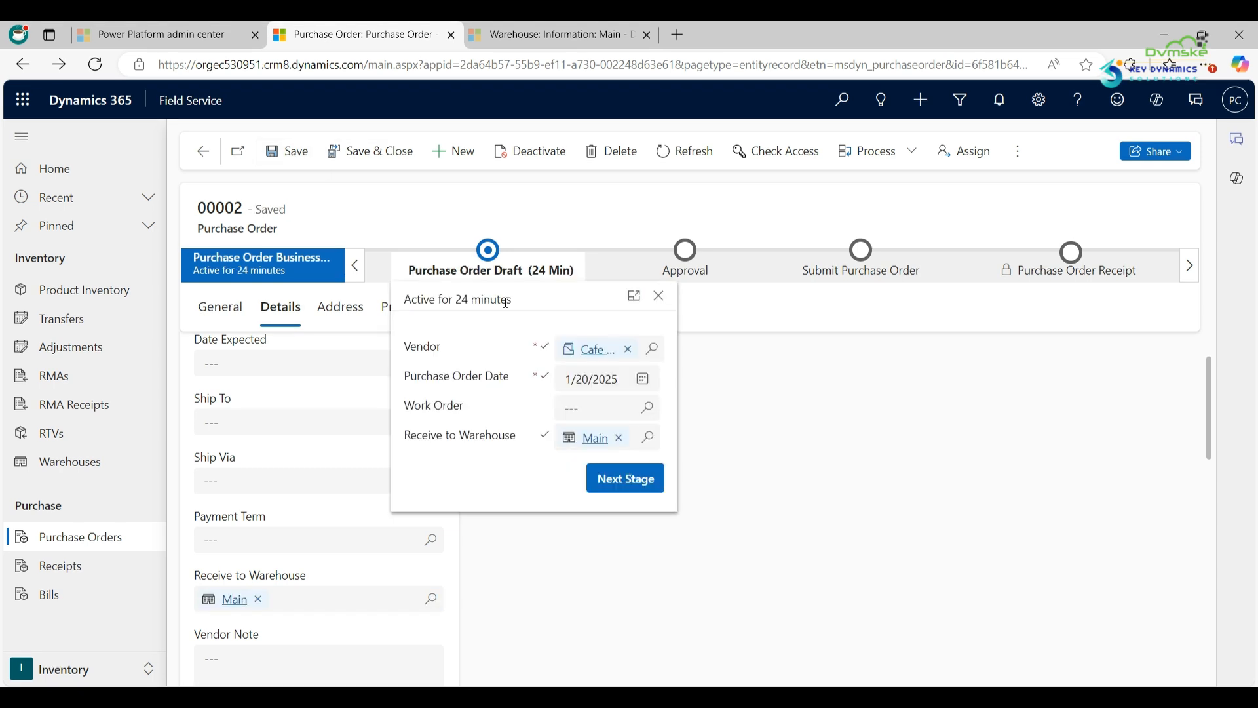
- Advance the purchase order past the draft stage and complete the Approval stage with the status Approved
{"action": "left_click", "coordinate": [626, 478]}
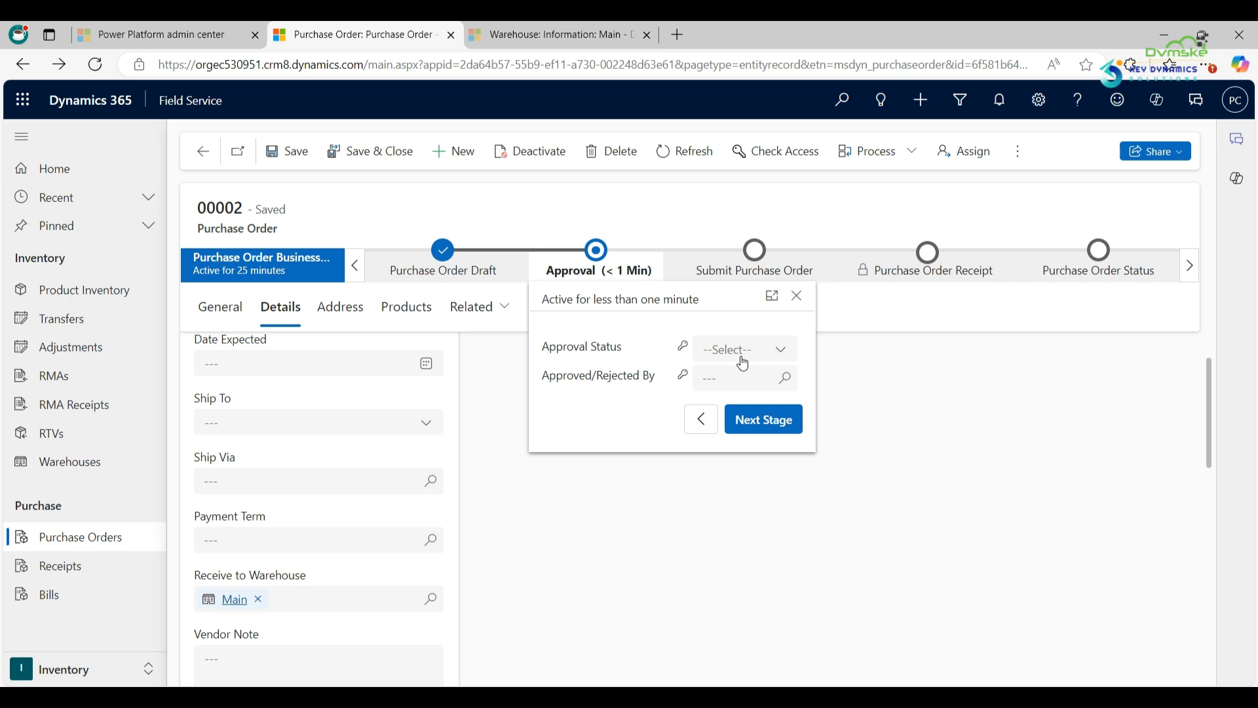
{"action": "left_click", "coordinate": [782, 360]}
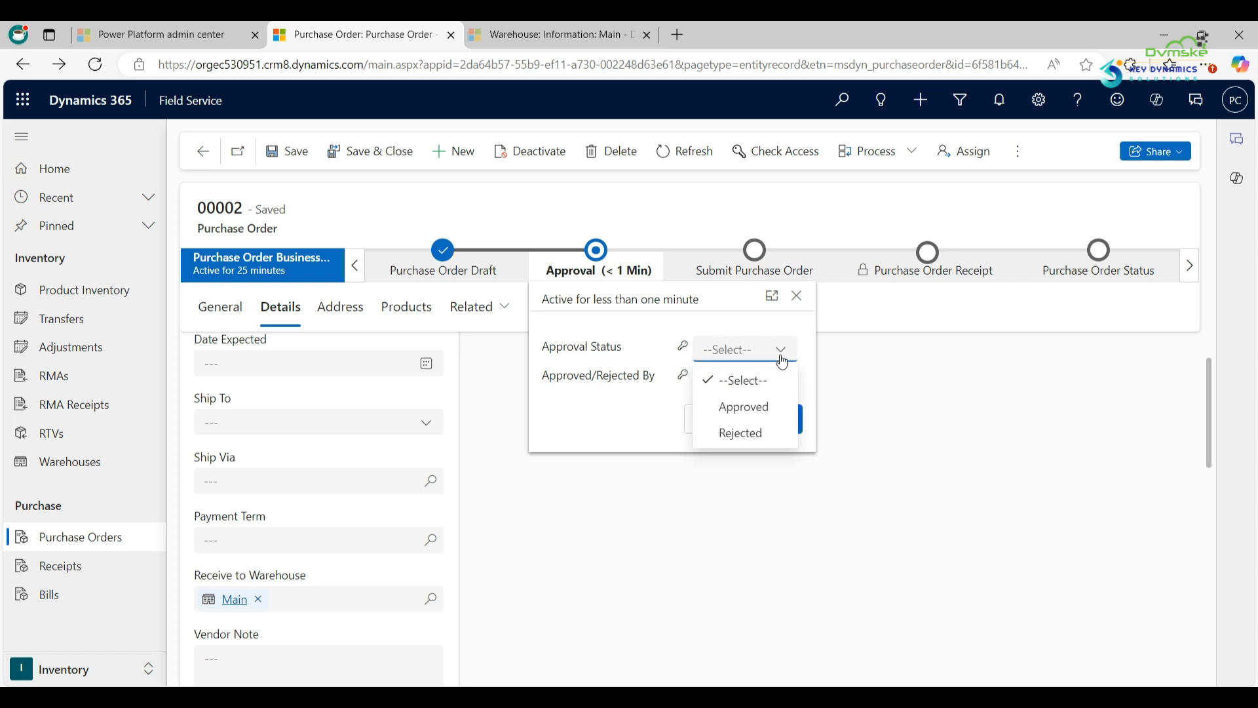
{"action": "left_click", "coordinate": [739, 410]}
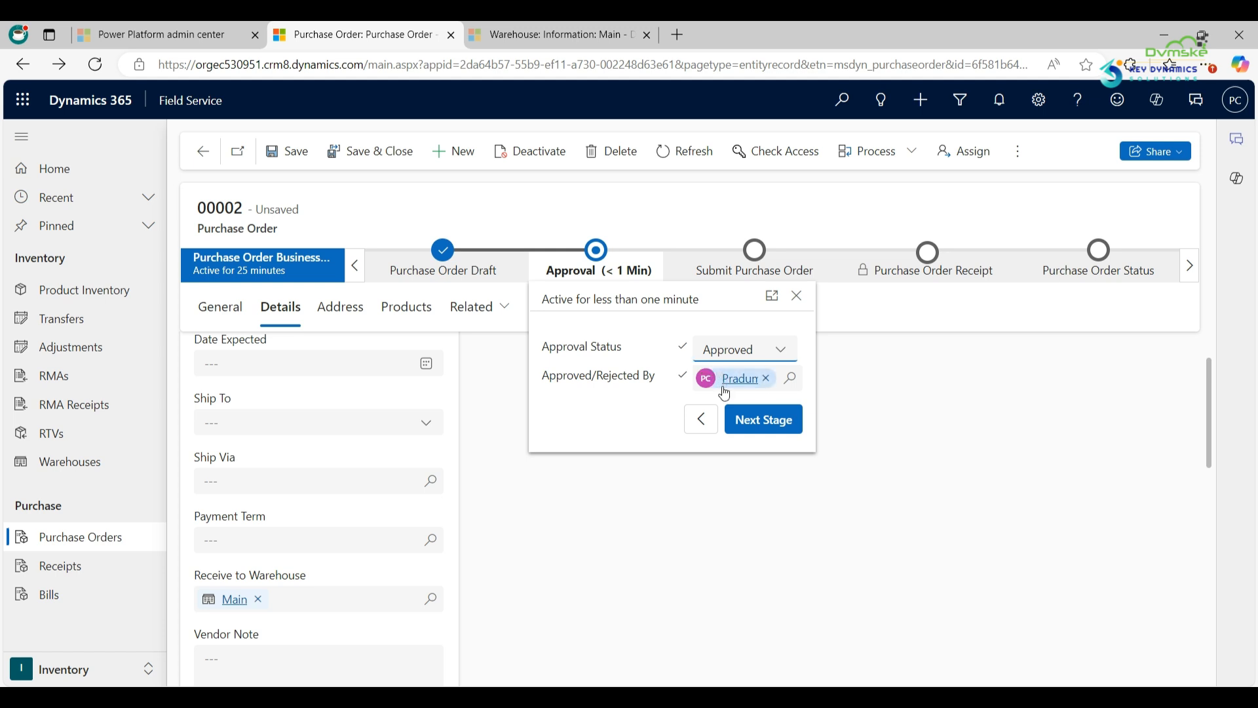
{"action": "left_click", "coordinate": [756, 427]}
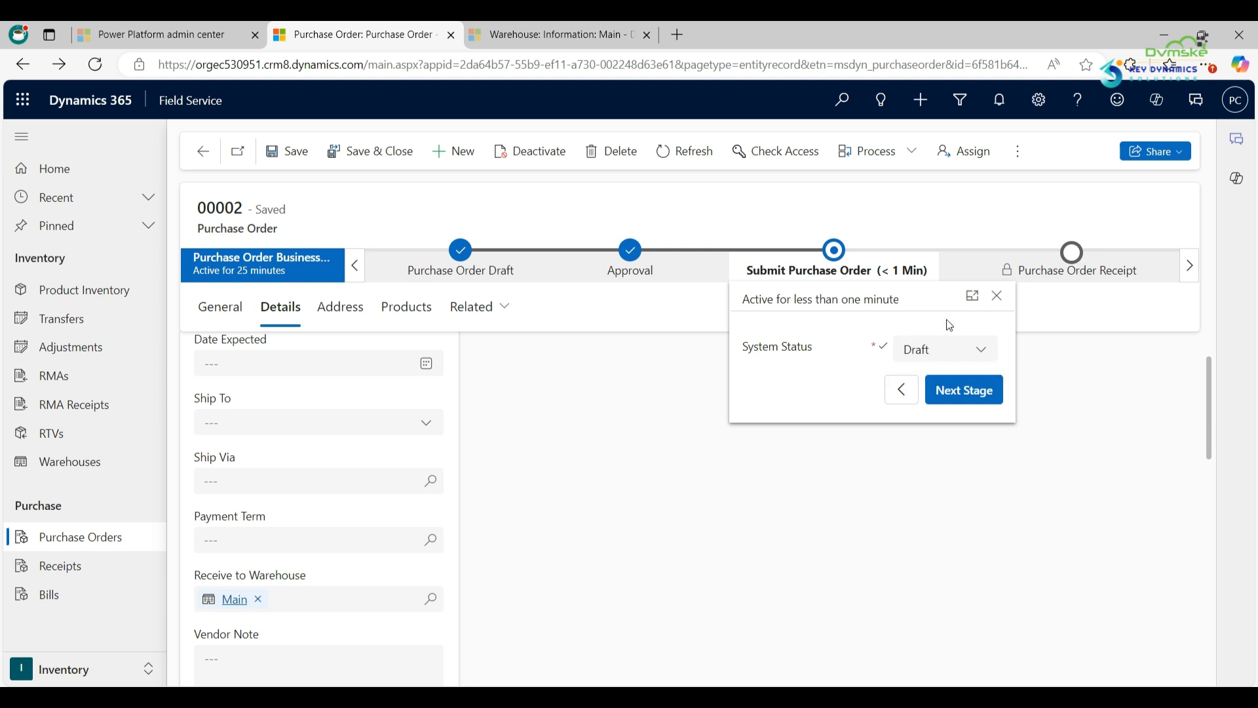
- Set the purchase order's system status to Submitted in the Submit Purchase Order stage and save the change
{"action": "left_click", "coordinate": [982, 349]}
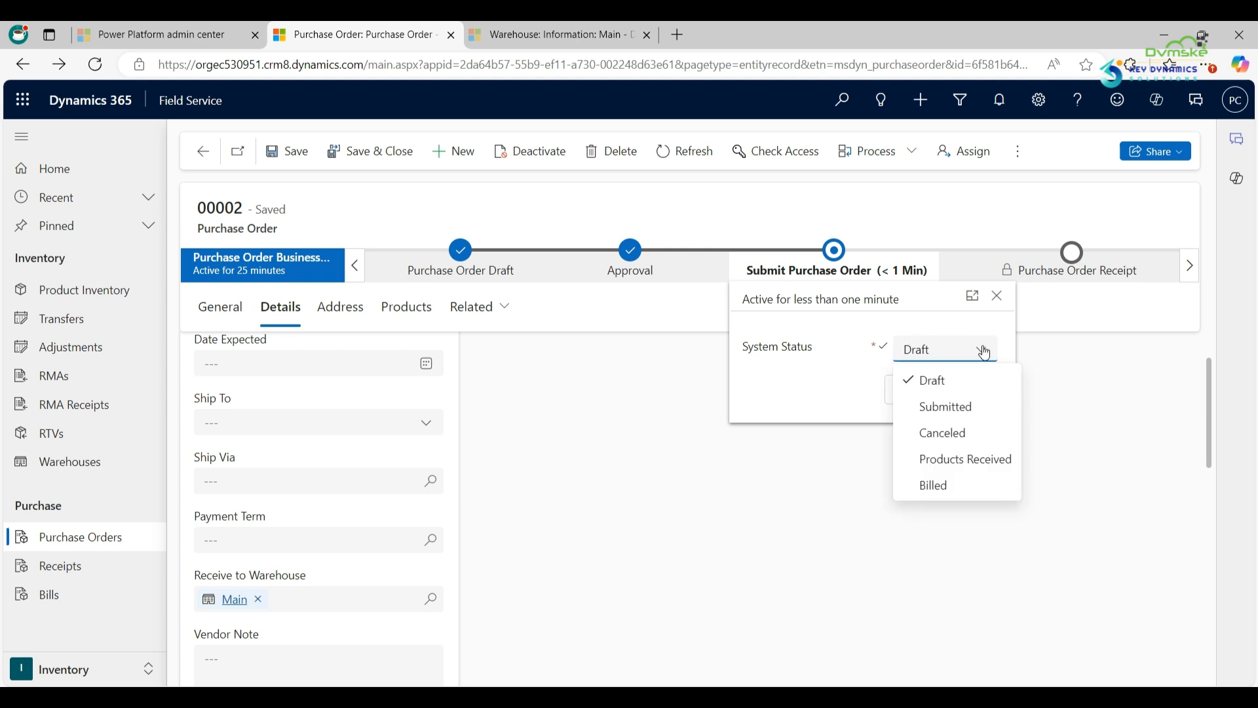
{"action": "left_click", "coordinate": [962, 404]}
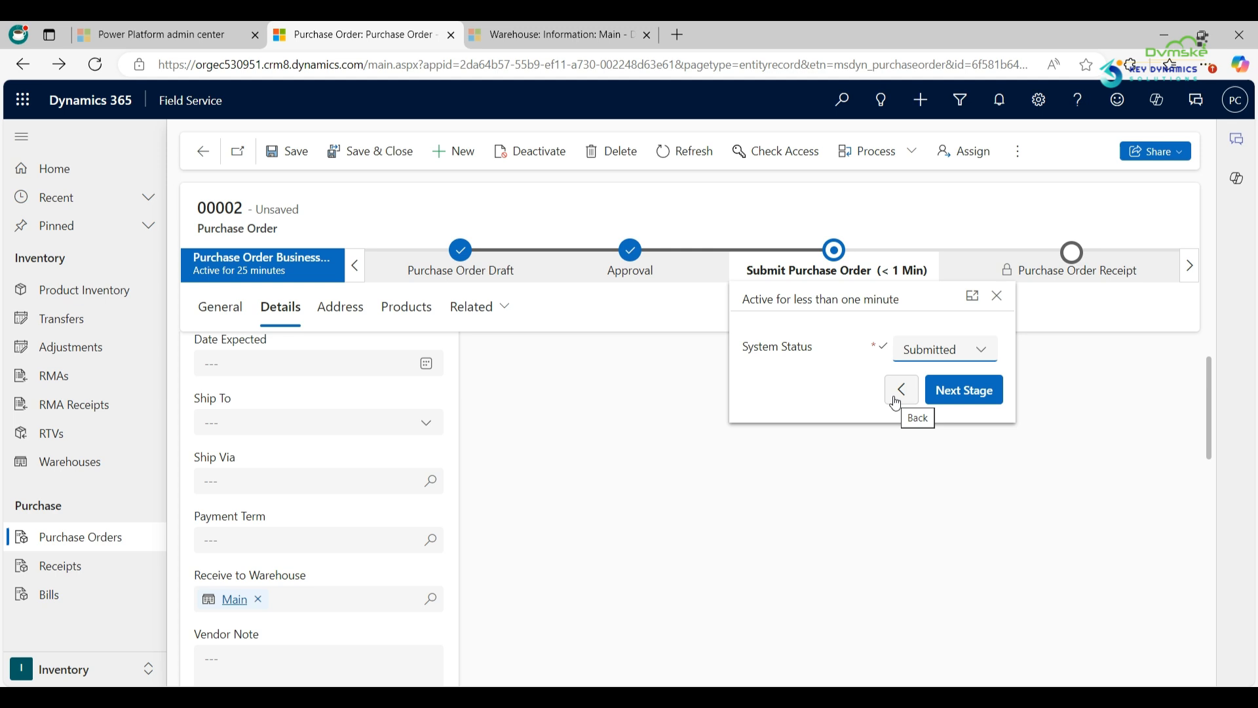
{"action": "left_click", "coordinate": [932, 400]}
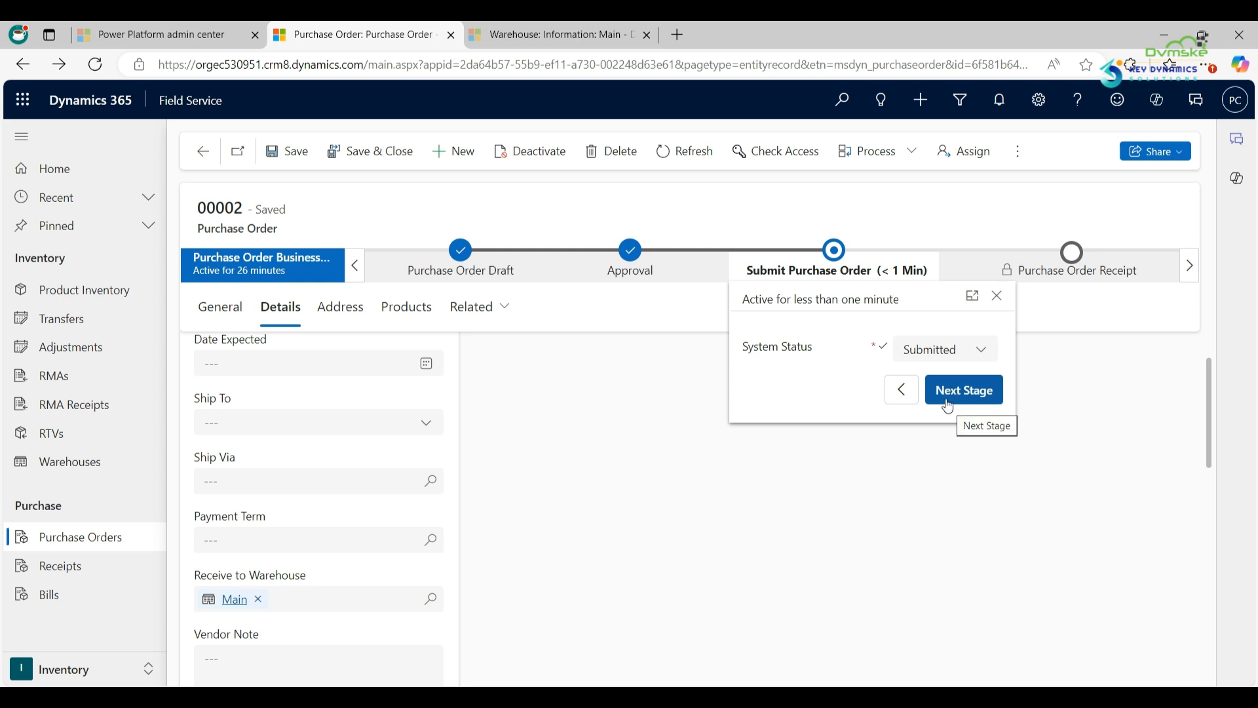
- Advance to the Purchase Order Receipt stage by creating and saving a receipt named "8 Cafe Duo"
{"action": "left_click", "coordinate": [947, 406]}
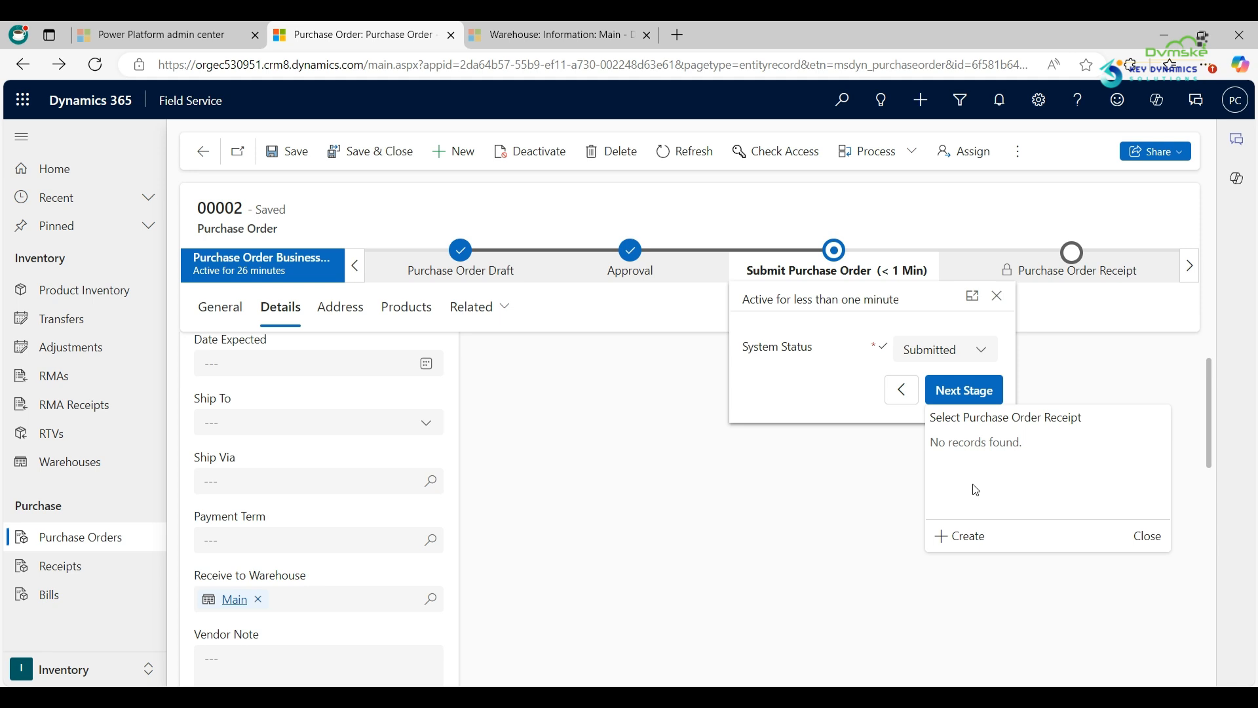
{"action": "left_click", "coordinate": [960, 538]}
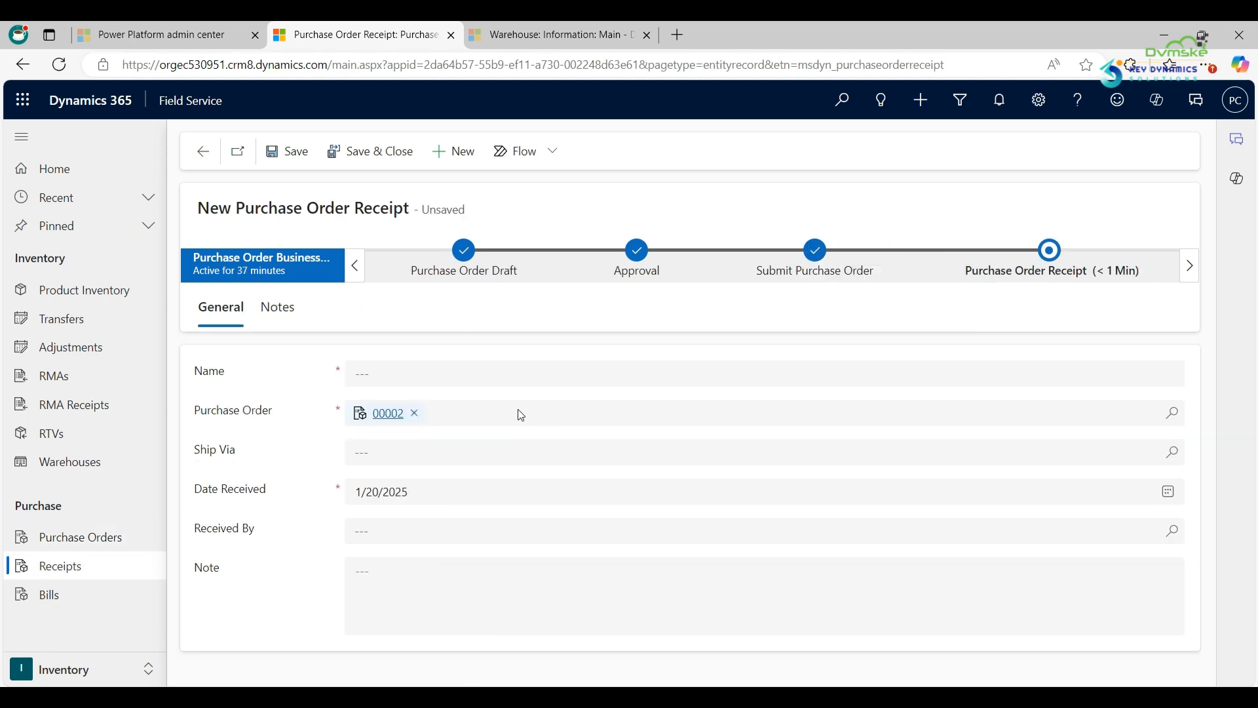
{"action": "left_click", "coordinate": [488, 375]}
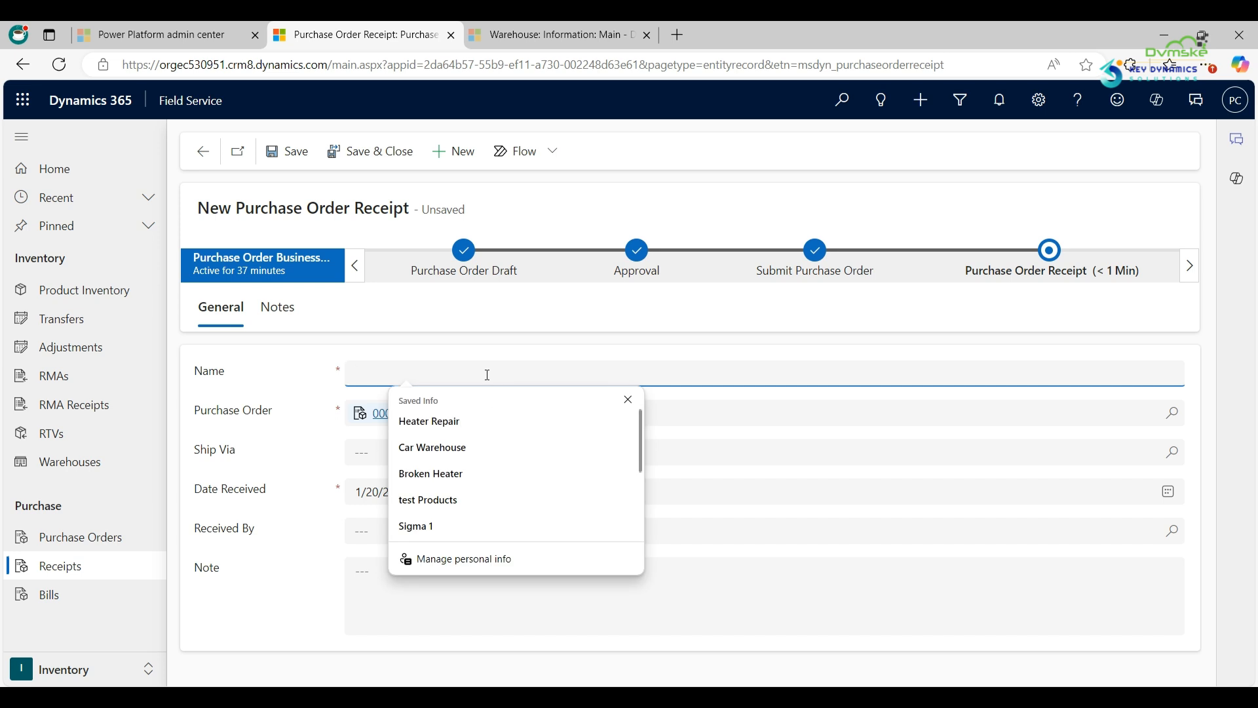
{"action": "type", "text": "8 Cafe Duo"}
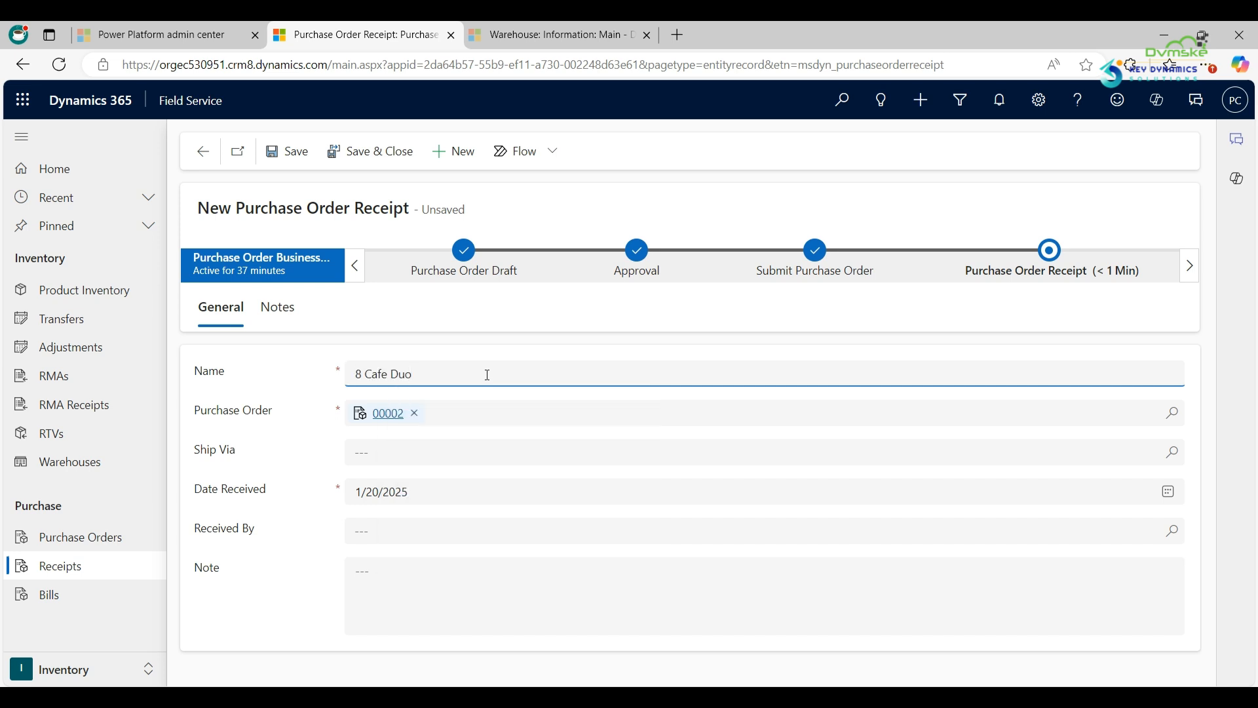
{"action": "left_click", "coordinate": [294, 158]}
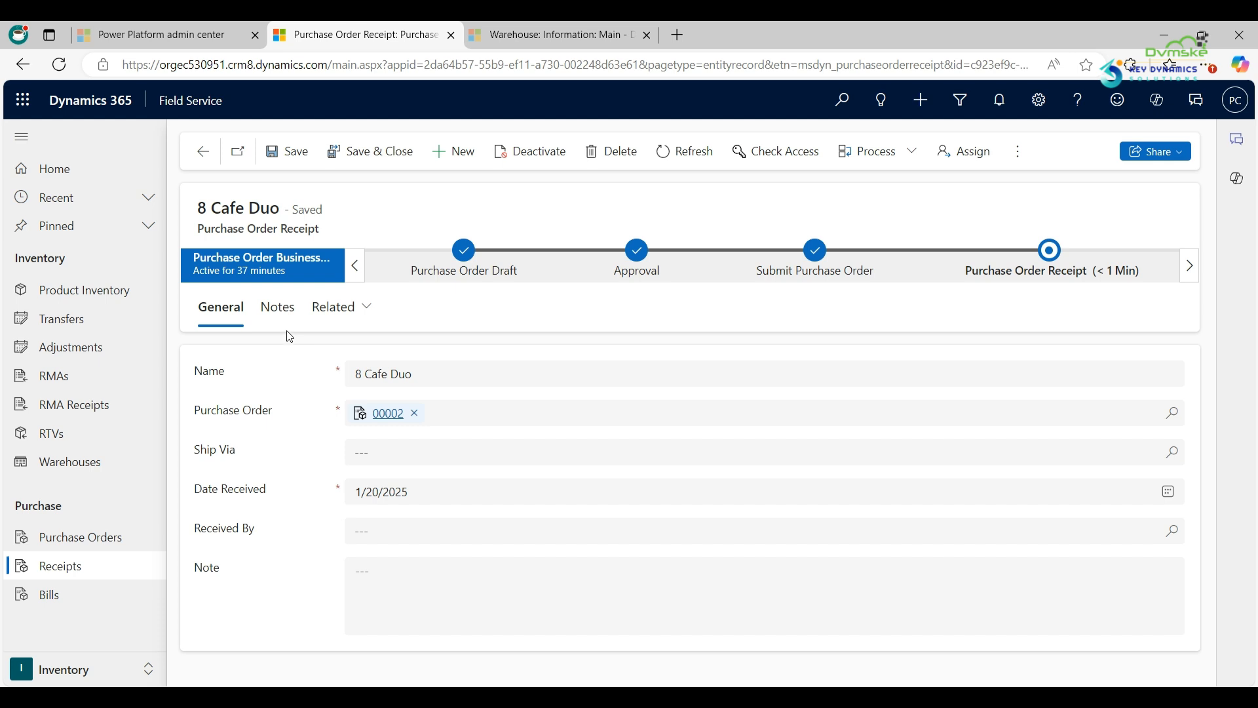
- Add the Café Duo purchase order product to the receipt and advance the process to the Purchase Order Status stage
{"action": "left_click", "coordinate": [282, 318]}
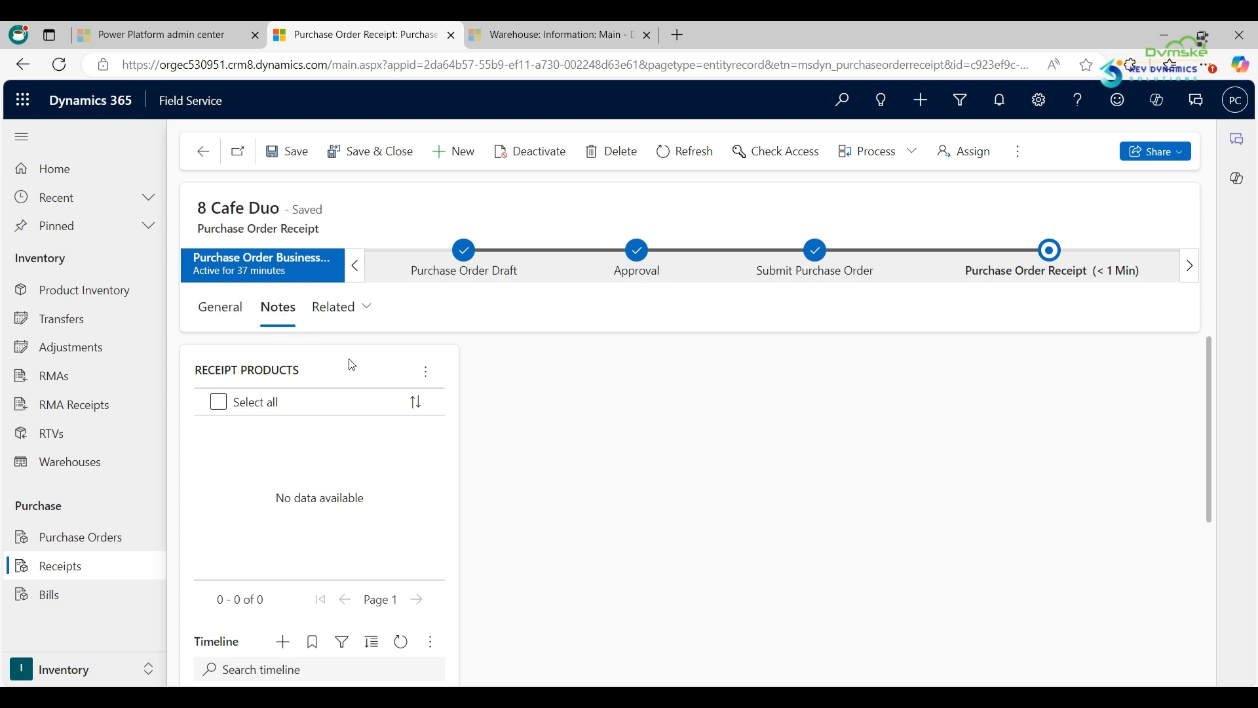
{"action": "left_click", "coordinate": [428, 372]}
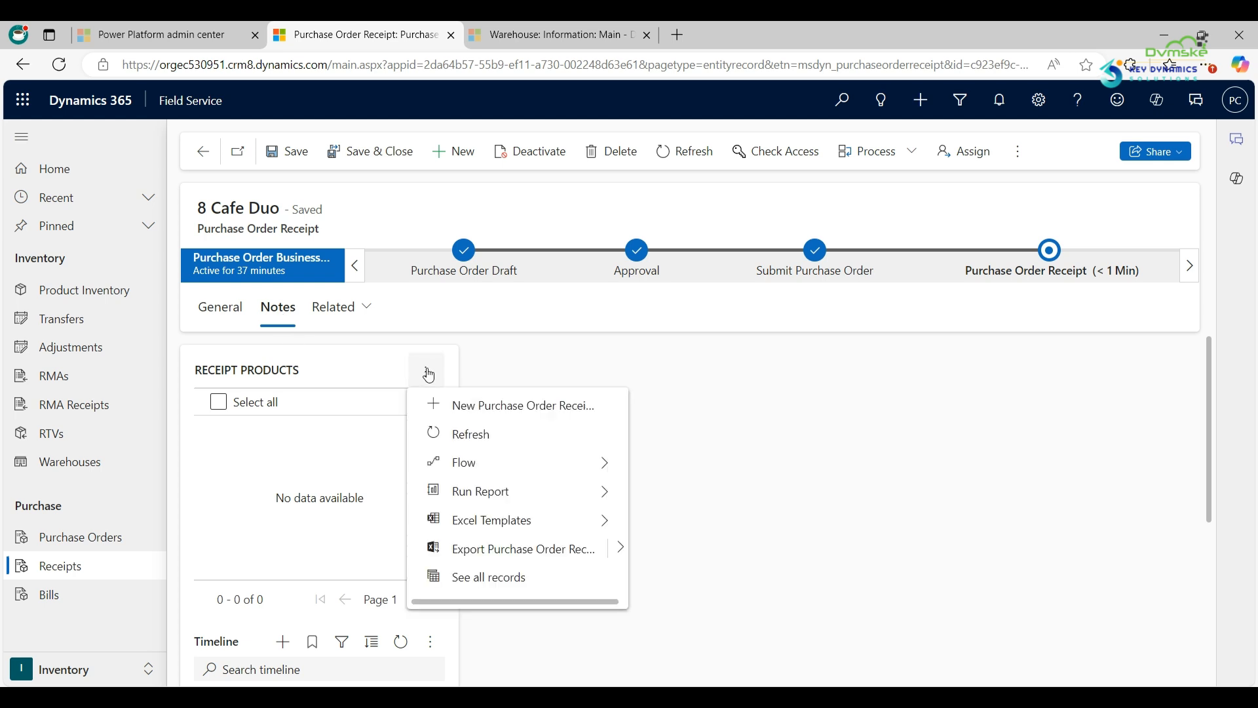
{"action": "left_click", "coordinate": [484, 408]}
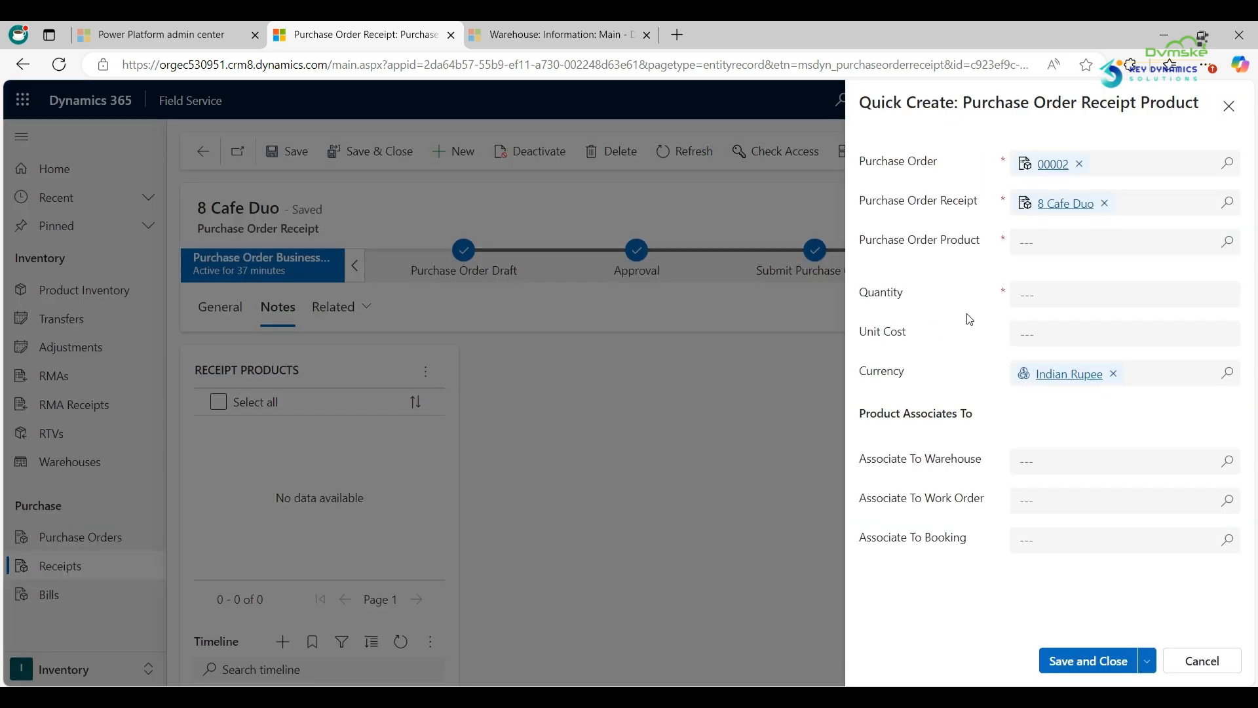
{"action": "left_click", "coordinate": [1230, 248]}
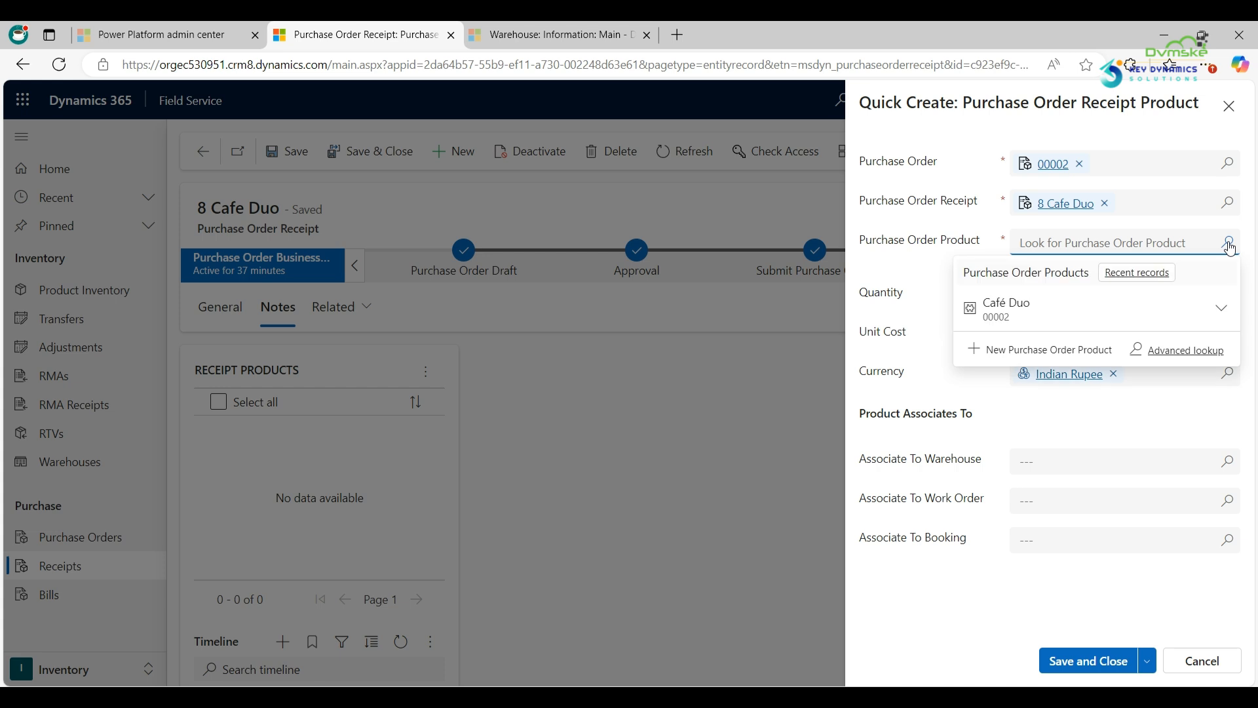
{"action": "left_click", "coordinate": [1118, 309]}
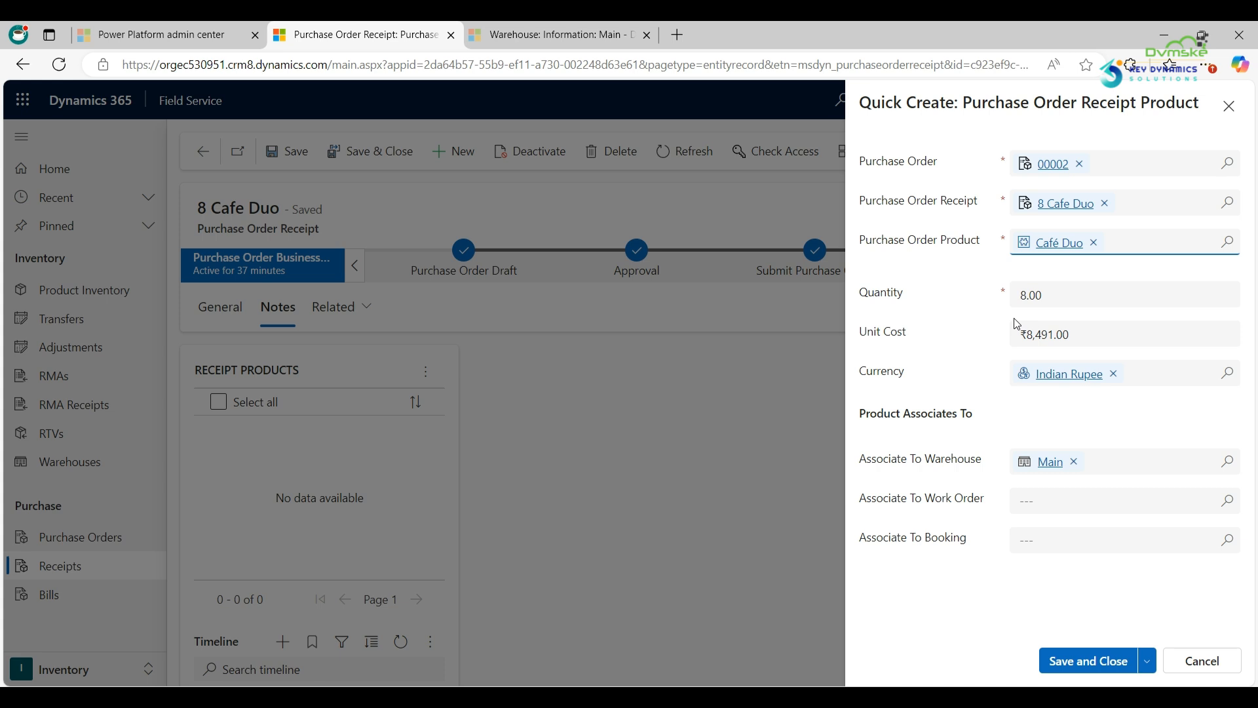
{"action": "left_click", "coordinate": [1070, 659]}
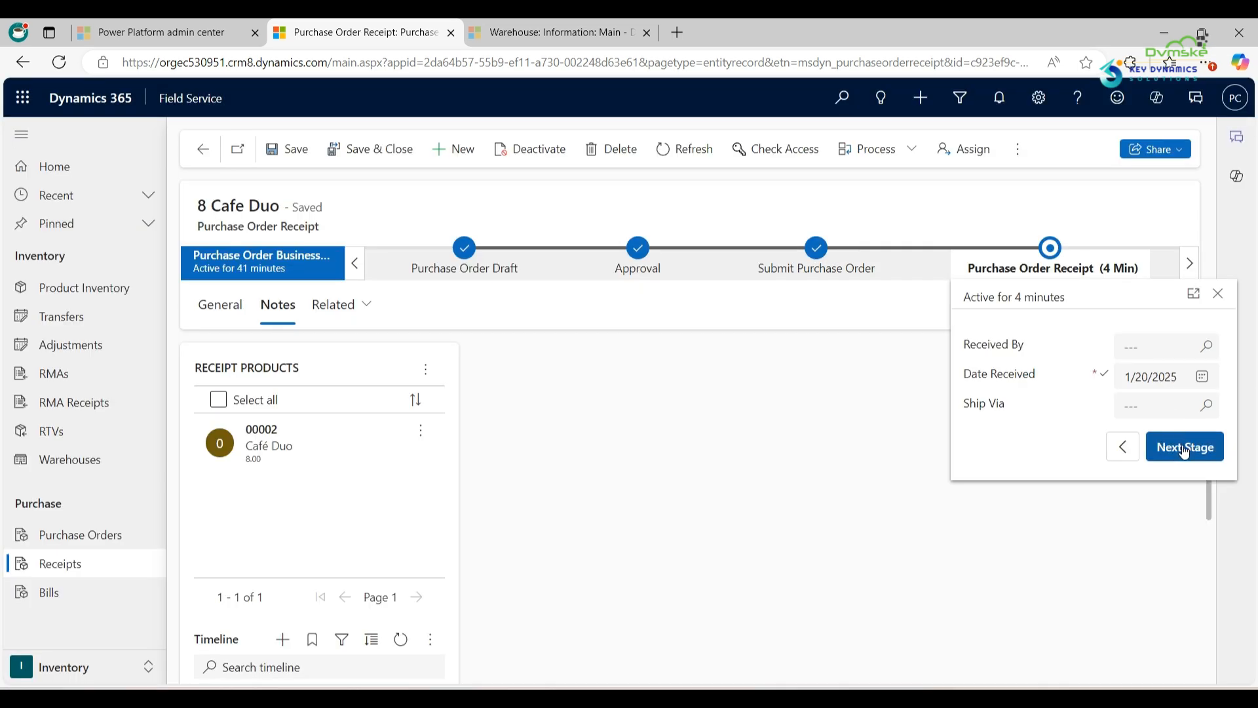
{"action": "left_click", "coordinate": [1185, 449]}
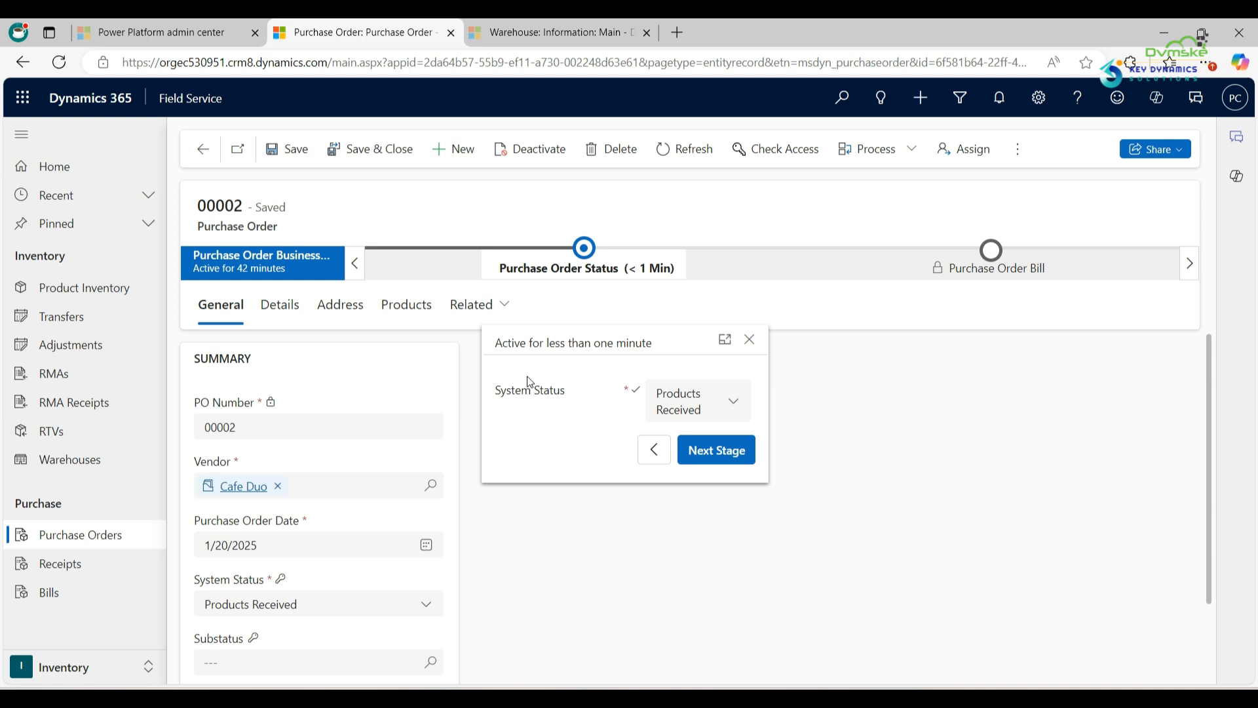
- Check the Café Duo quantities in the Main warehouse's related product inventory
{"action": "left_click", "coordinate": [554, 34]}
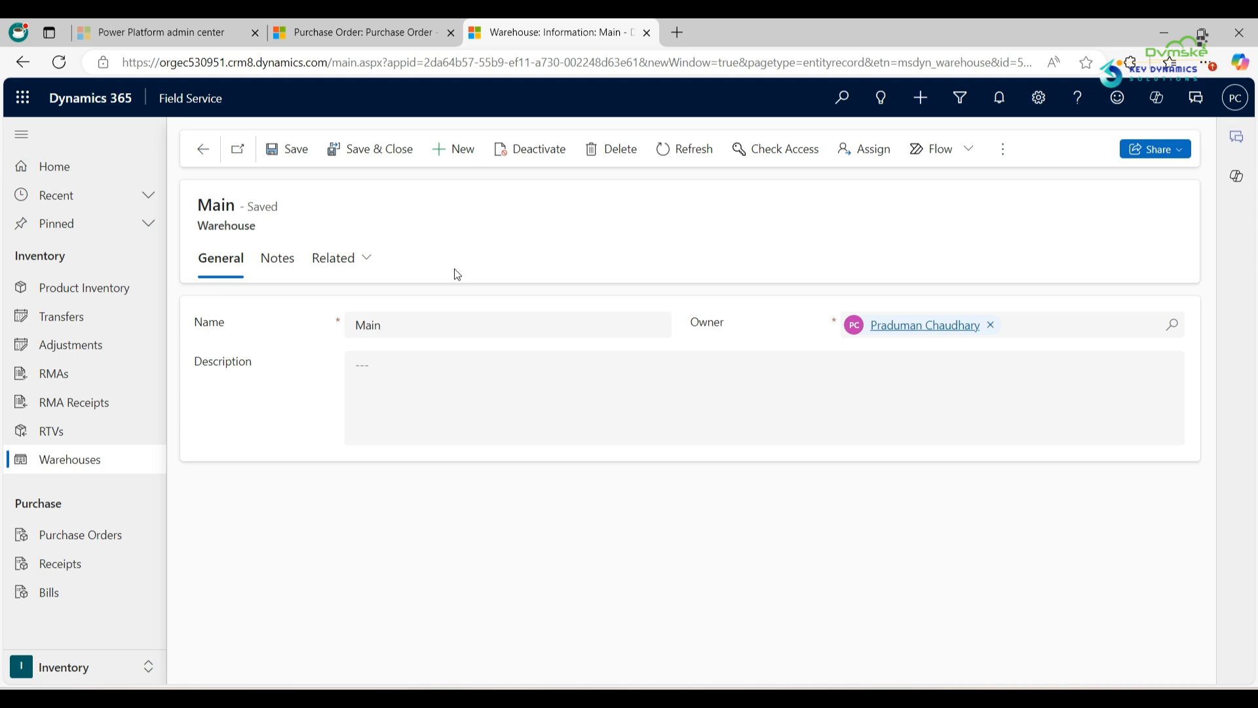
{"action": "left_click", "coordinate": [368, 259]}
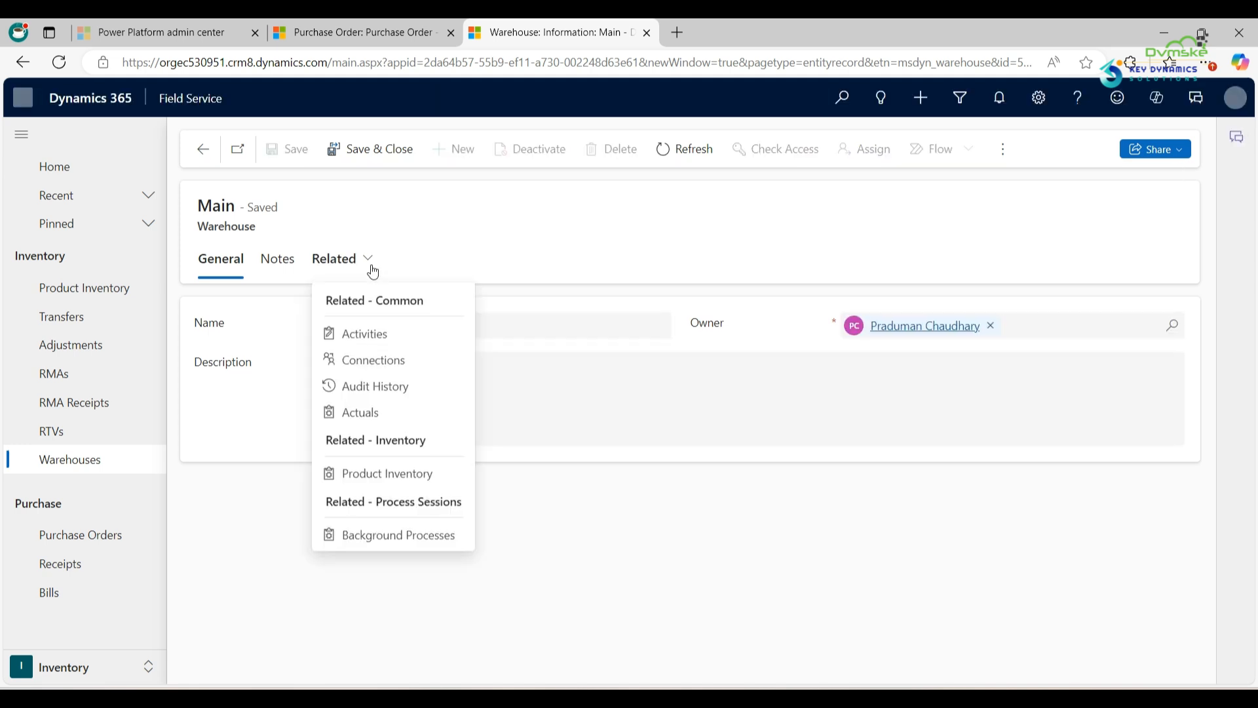
{"action": "left_click", "coordinate": [379, 472]}
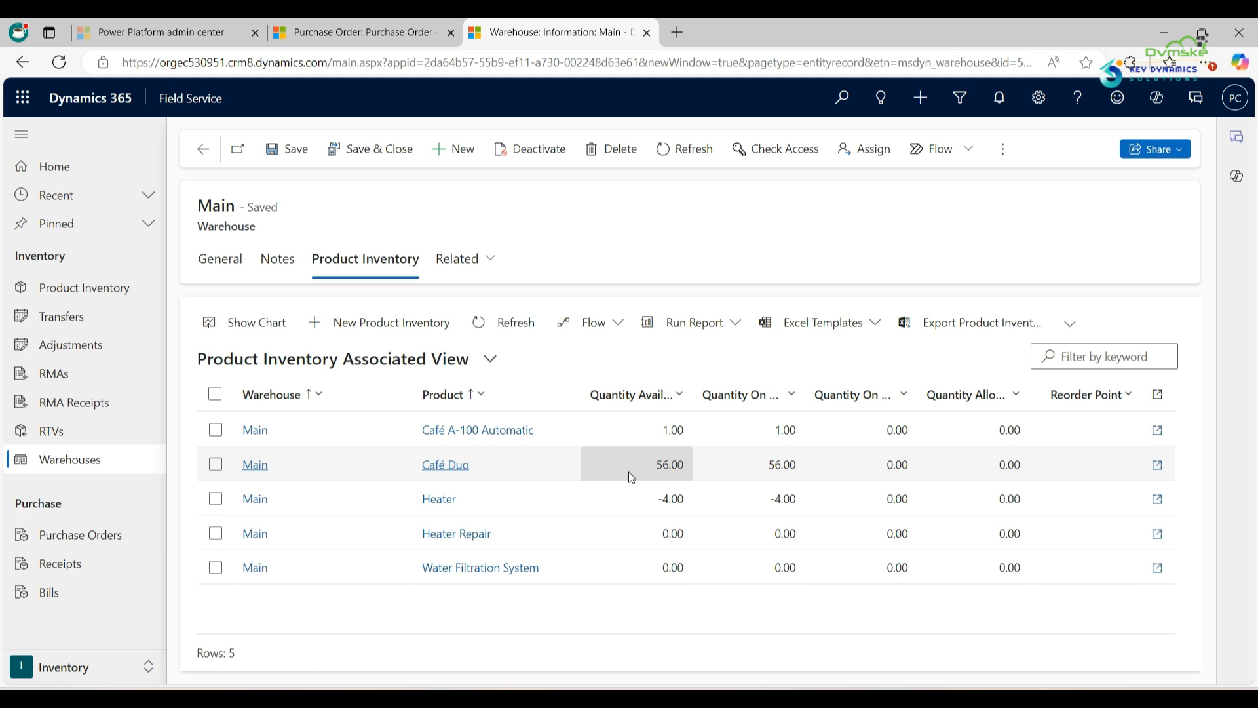
- Return to the purchase order and advance it to the Purchase Order Bill stage by starting a new bill
{"action": "left_click", "coordinate": [371, 26]}
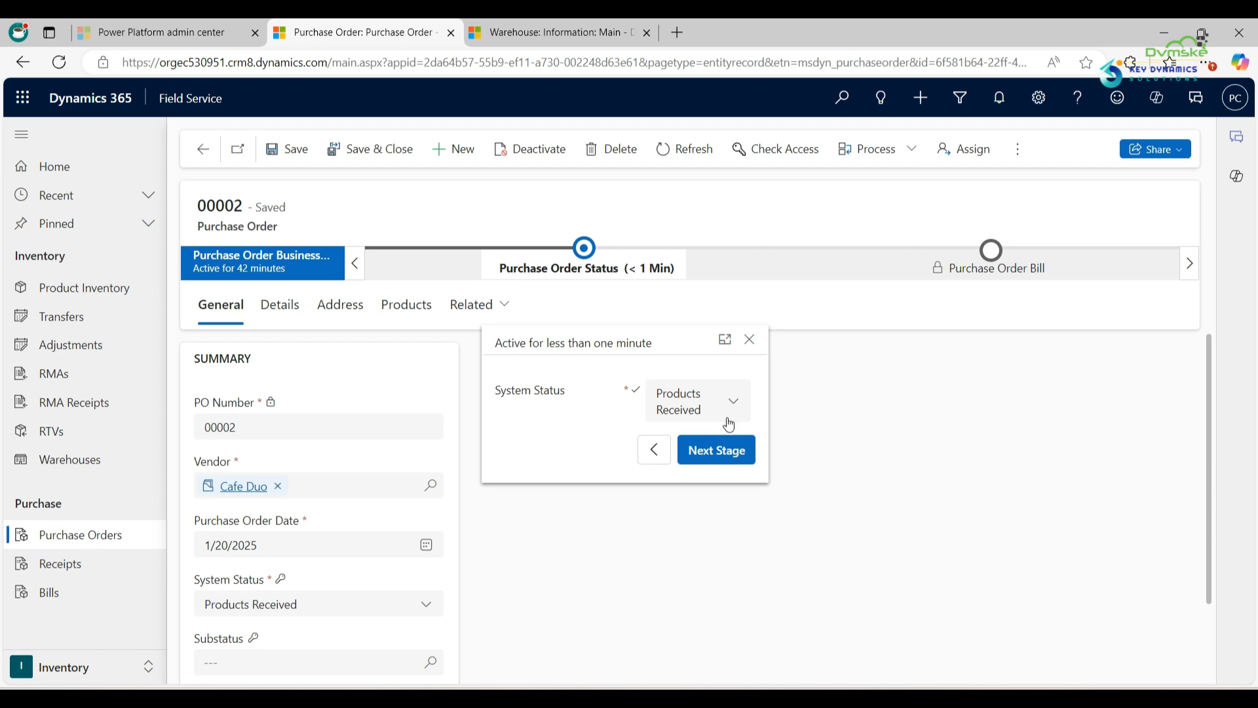
{"action": "left_click", "coordinate": [702, 457]}
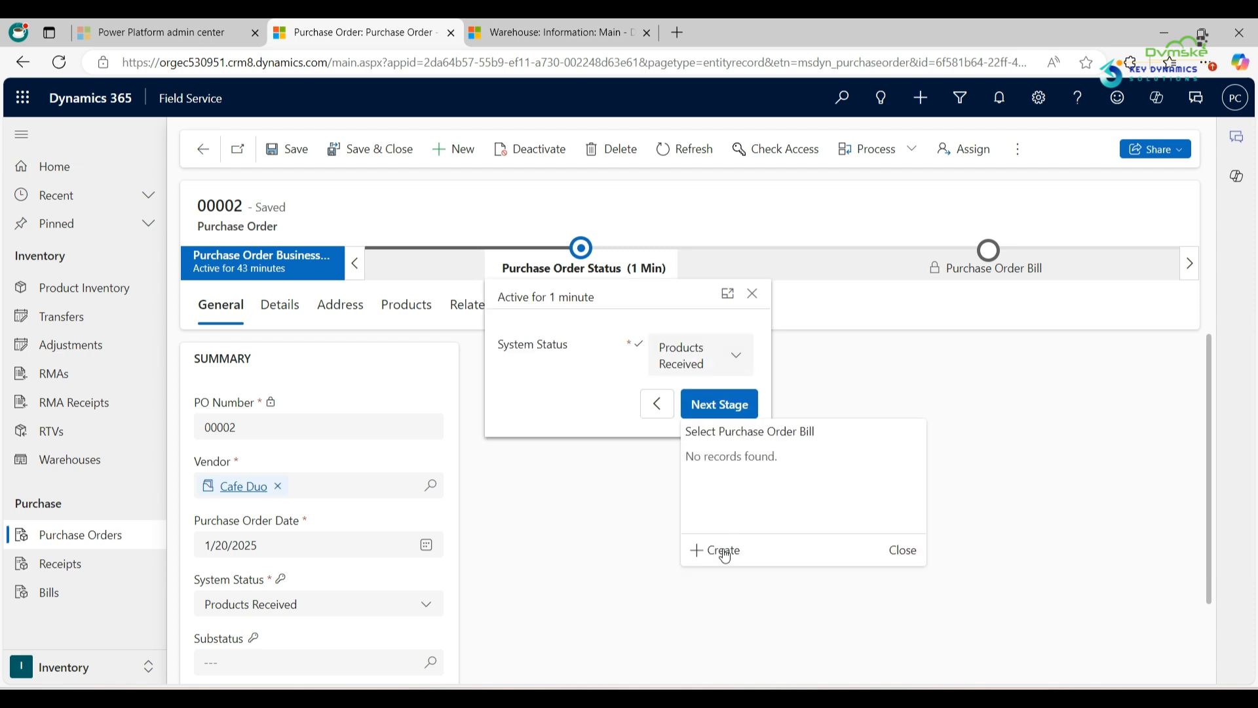
{"action": "left_click", "coordinate": [723, 551]}
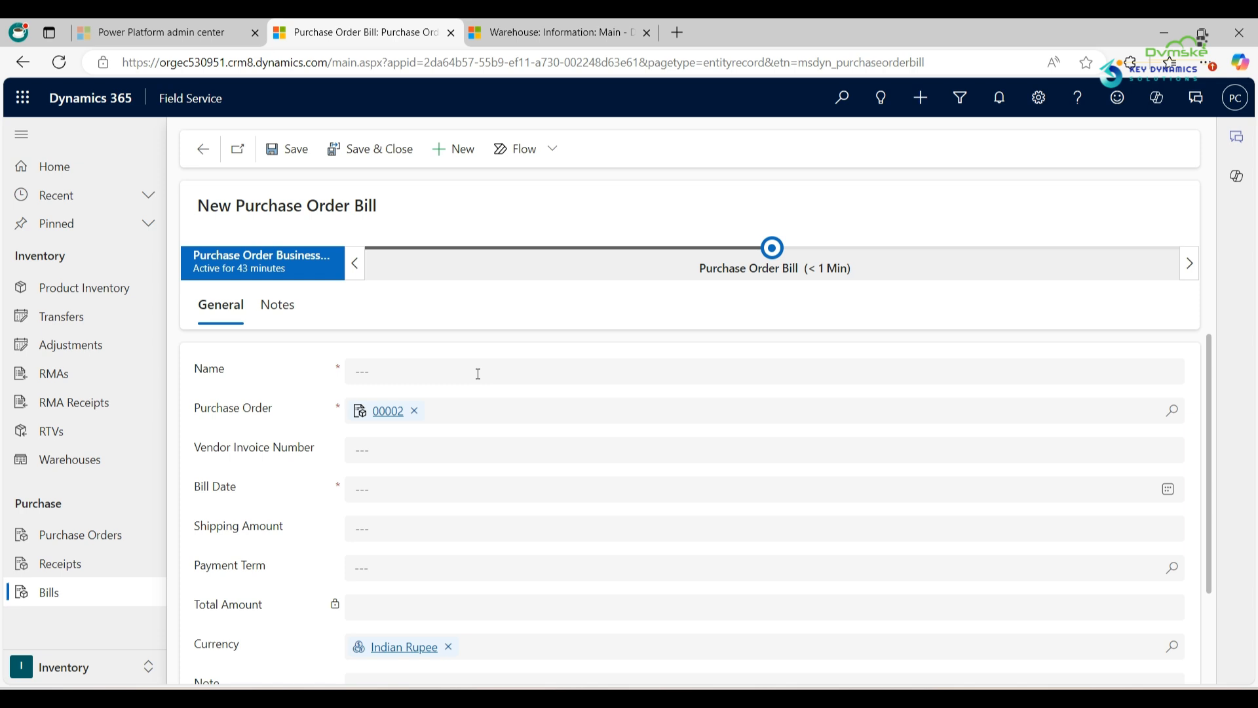
- Name the bill "Invoice", enter the vendor invoice number, set the bill date to 1/20/2025 and save the bill
{"action": "left_click", "coordinate": [479, 375]}
{"action": "type", "text": "Invoice"}
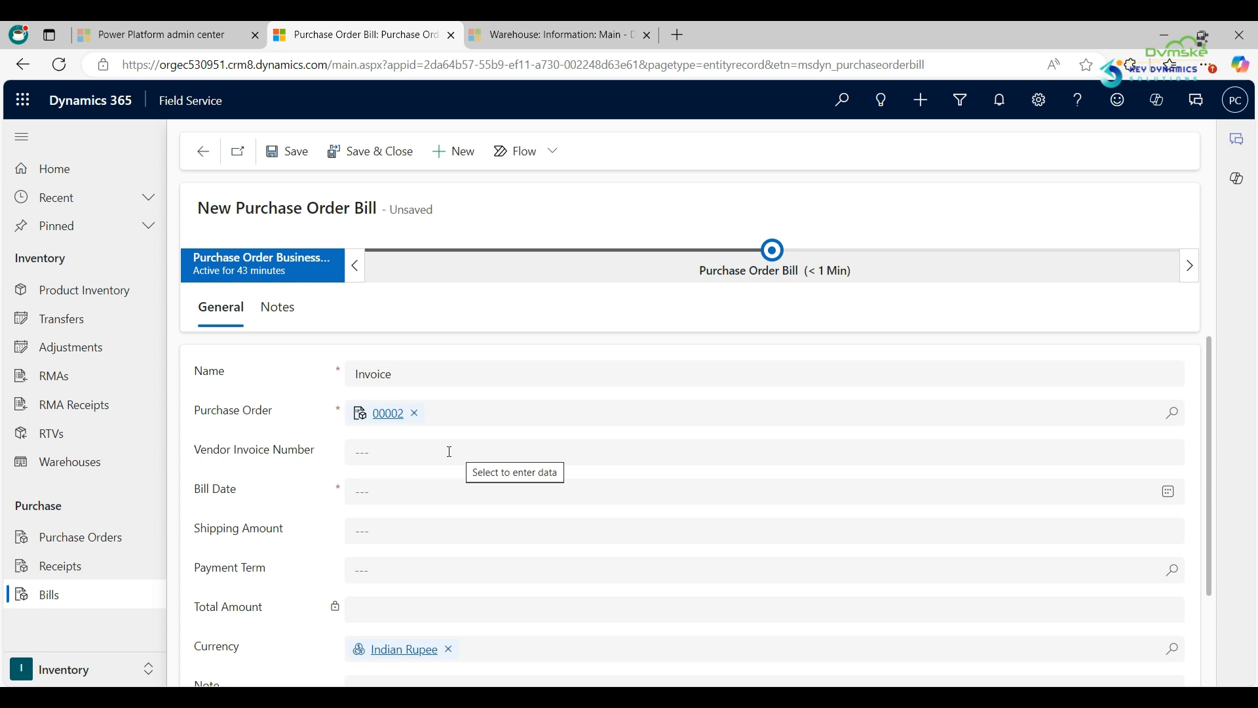
{"action": "left_click", "coordinate": [410, 446]}
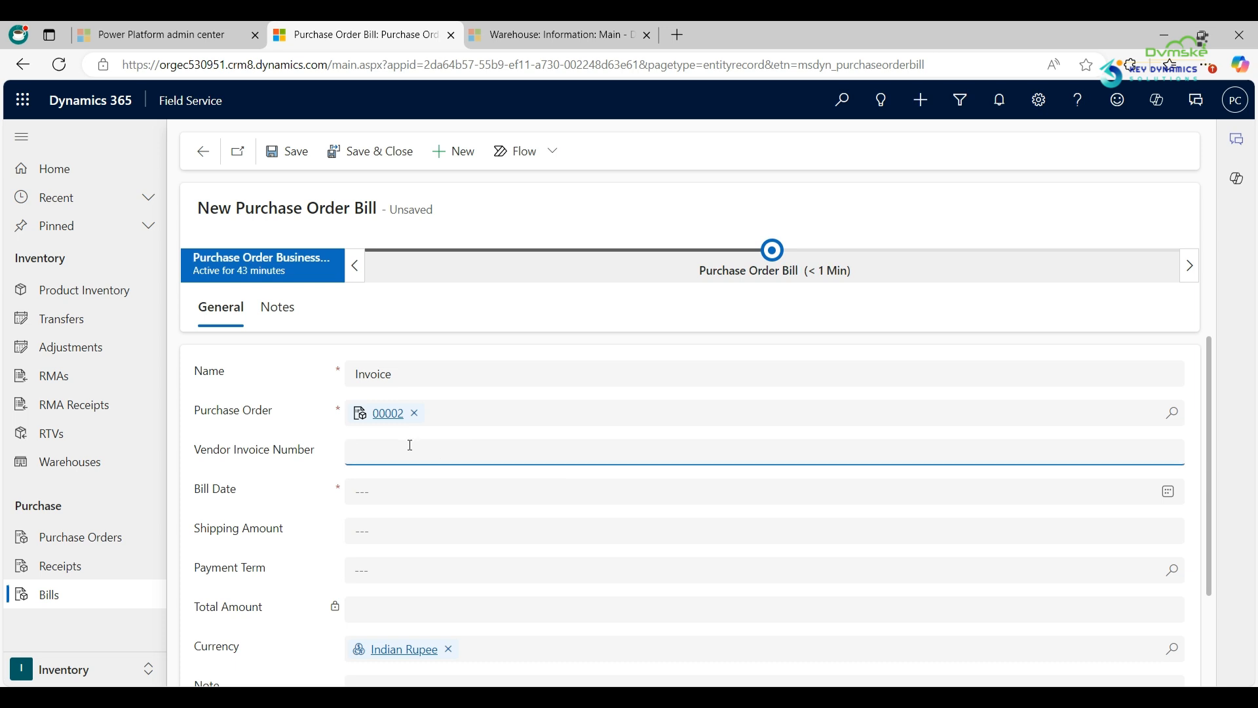
{"action": "type", "text": "000113311"}
{"action": "left_click", "coordinate": [1169, 493]}
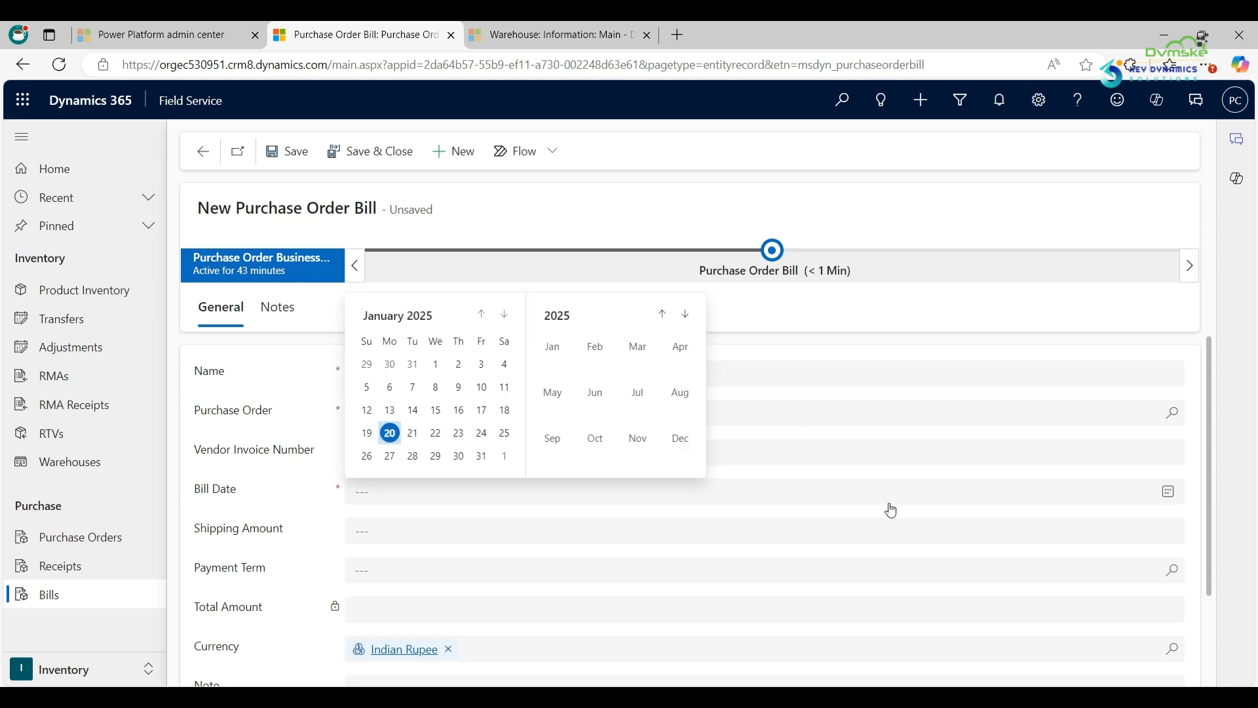
{"action": "left_click", "coordinate": [390, 432]}
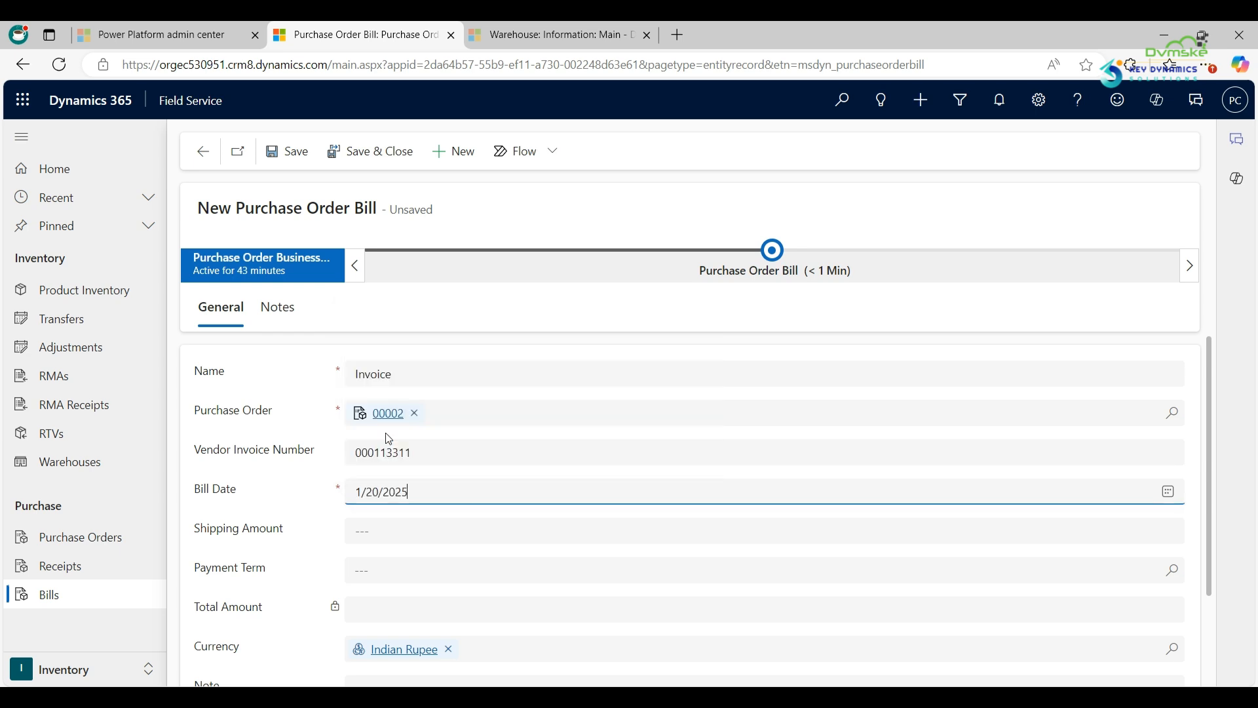
{"action": "left_click", "coordinate": [299, 152]}
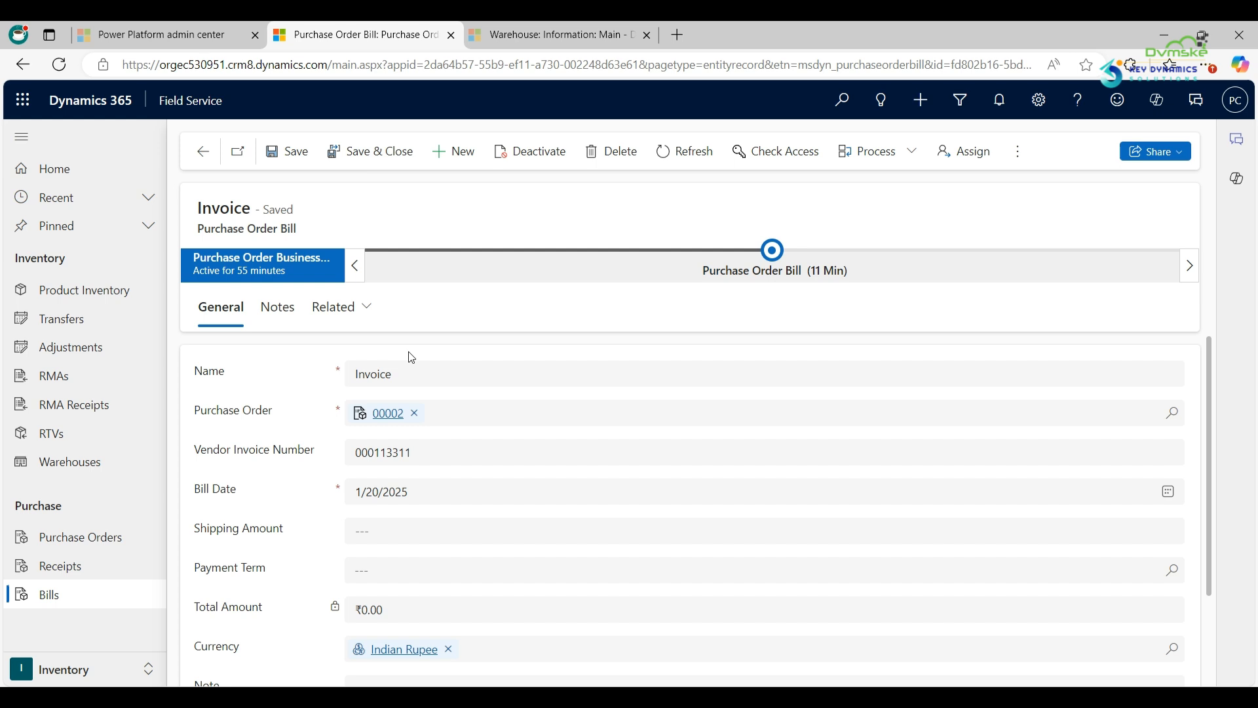
- Open the receipt products related to the purchase order bill
{"action": "left_click", "coordinate": [365, 308]}
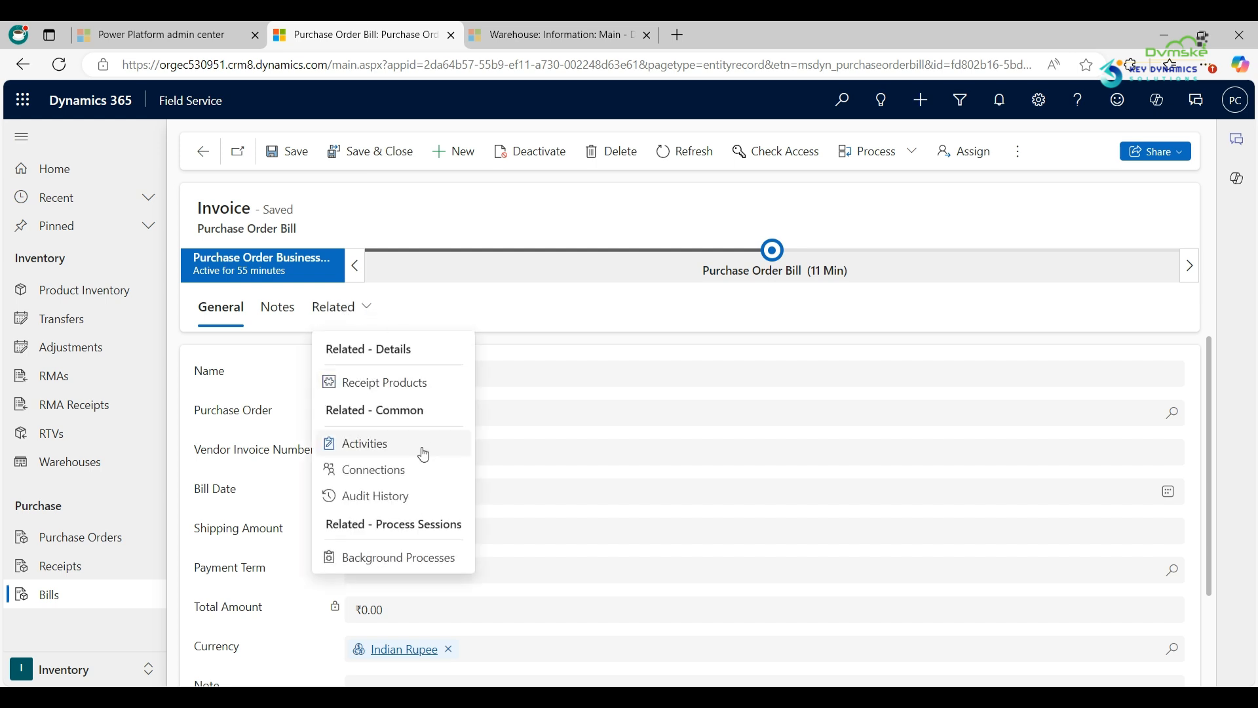
{"action": "left_click", "coordinate": [397, 394]}
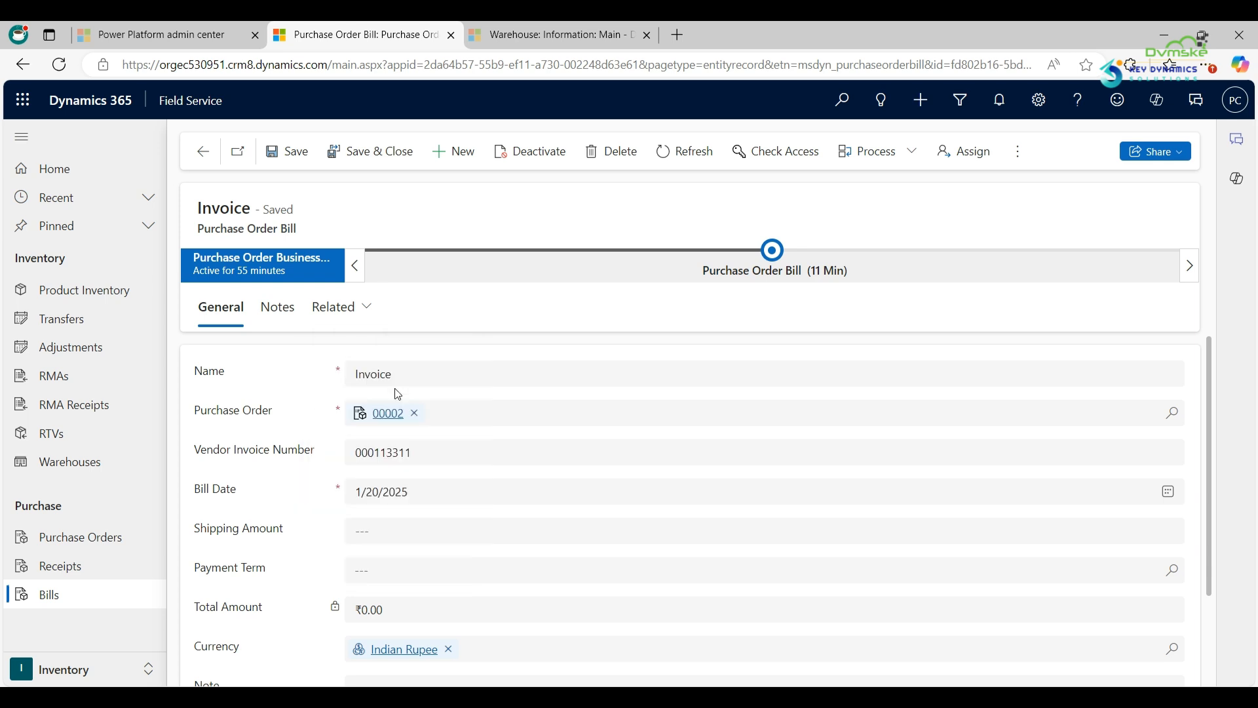